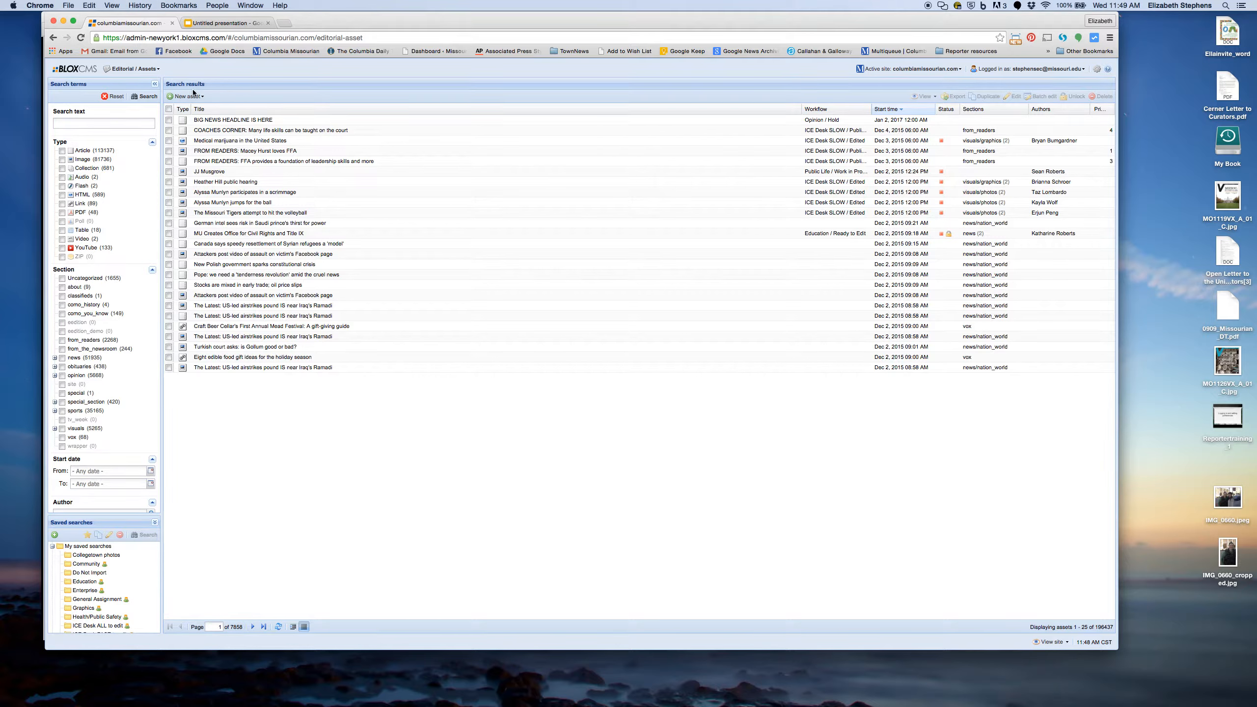
Step: Open the New asset dropdown in the Editorial Assets toolbar
click(195, 96)
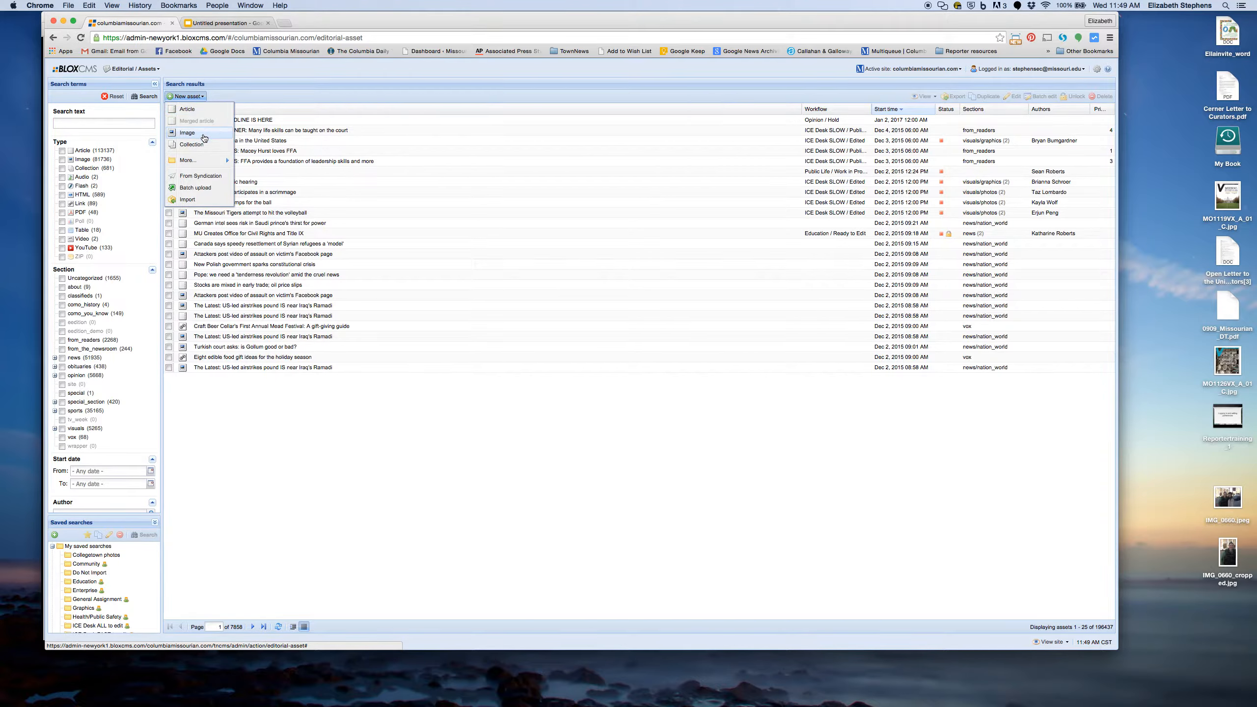
mouse_move(202, 162)
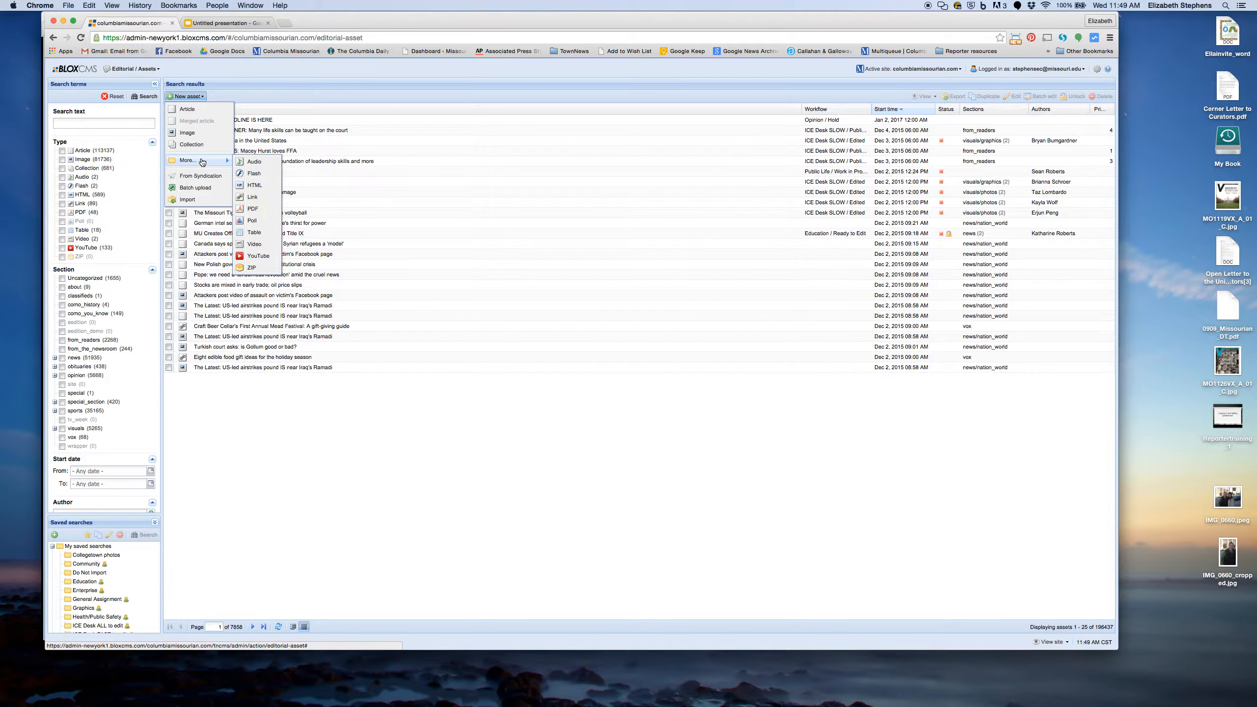
Step: Create a new article, maximize its editor, and title it 'Headline test here'
click(187, 109)
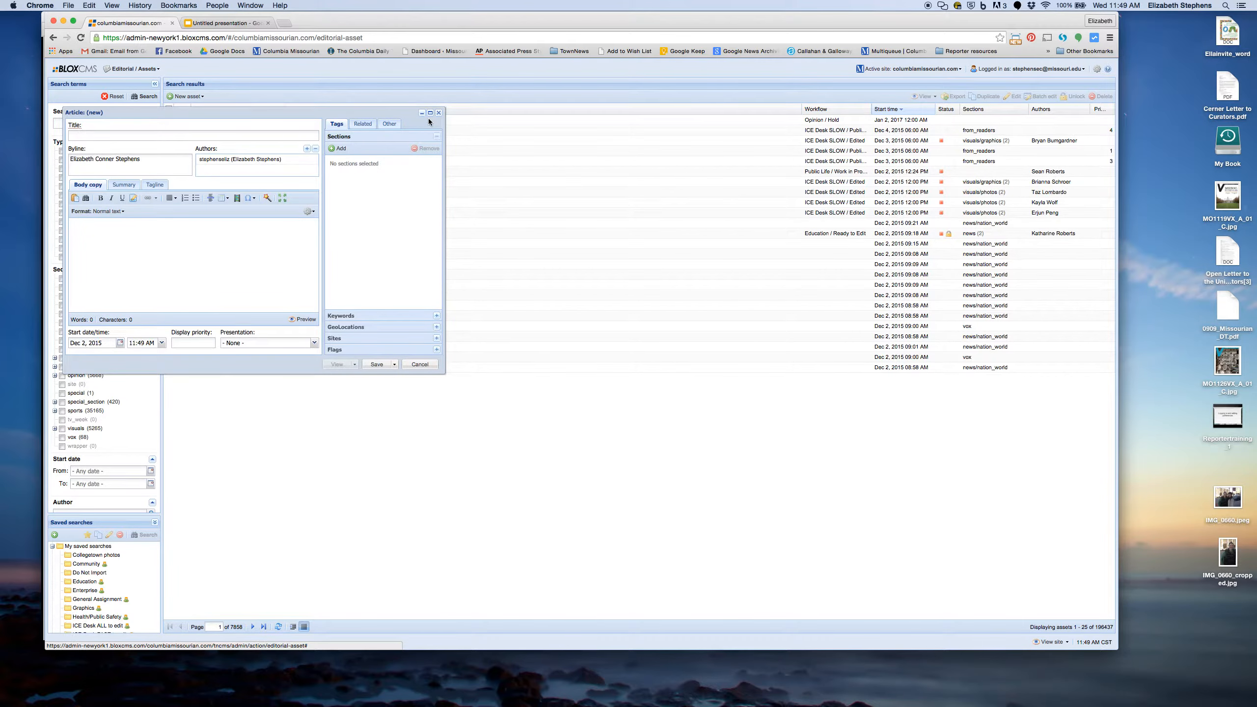
click(430, 113)
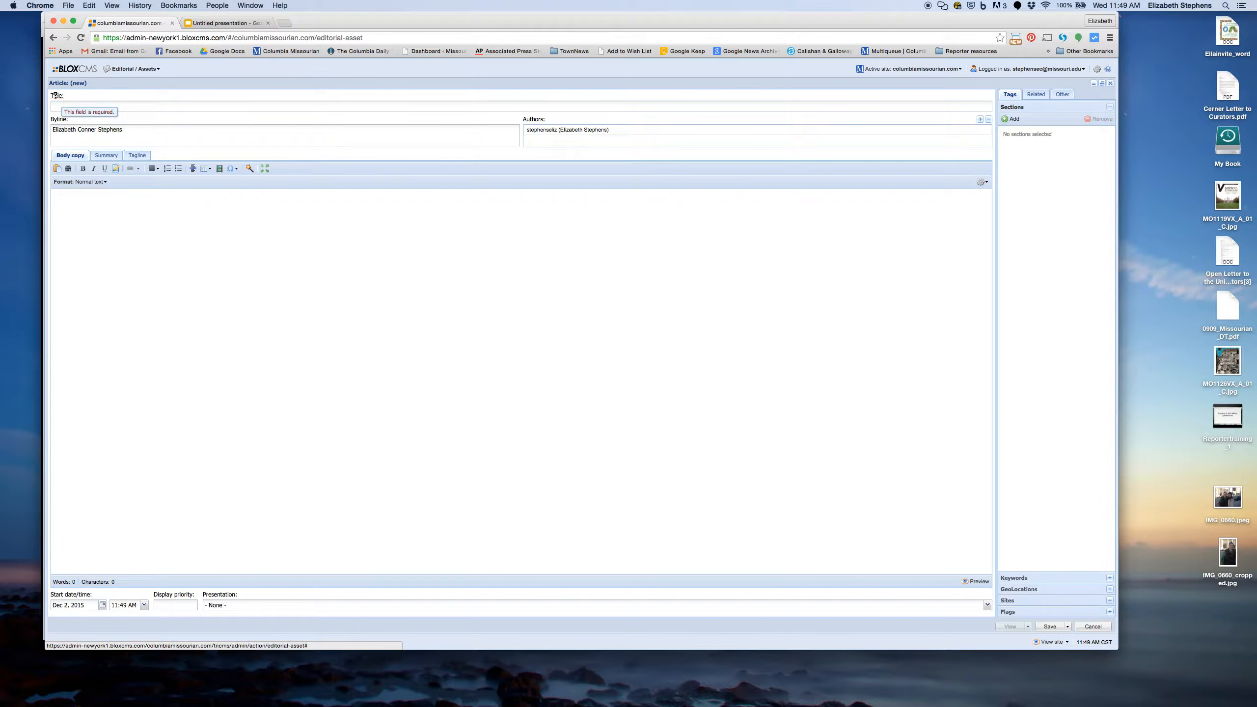
click(67, 108)
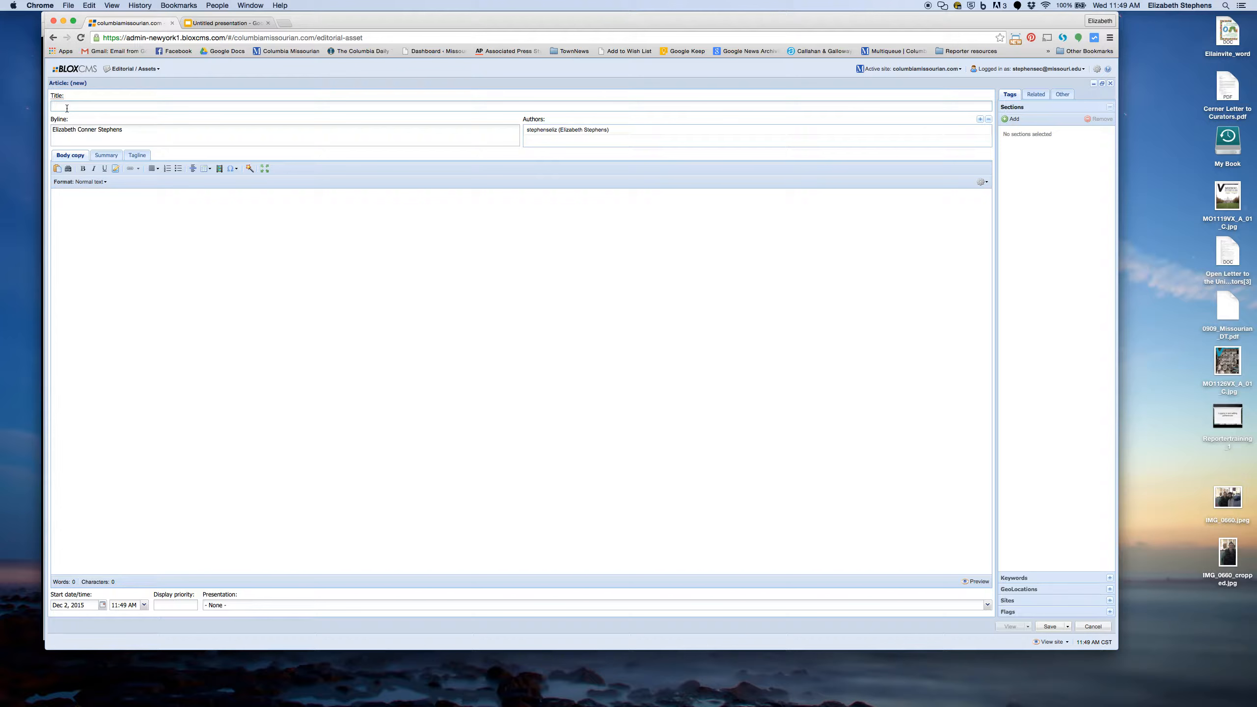
text(eadline test here)
Step: Type the body line: reporter's name and phone, then 'COLUMBIA — Text goes here'
click(58, 169)
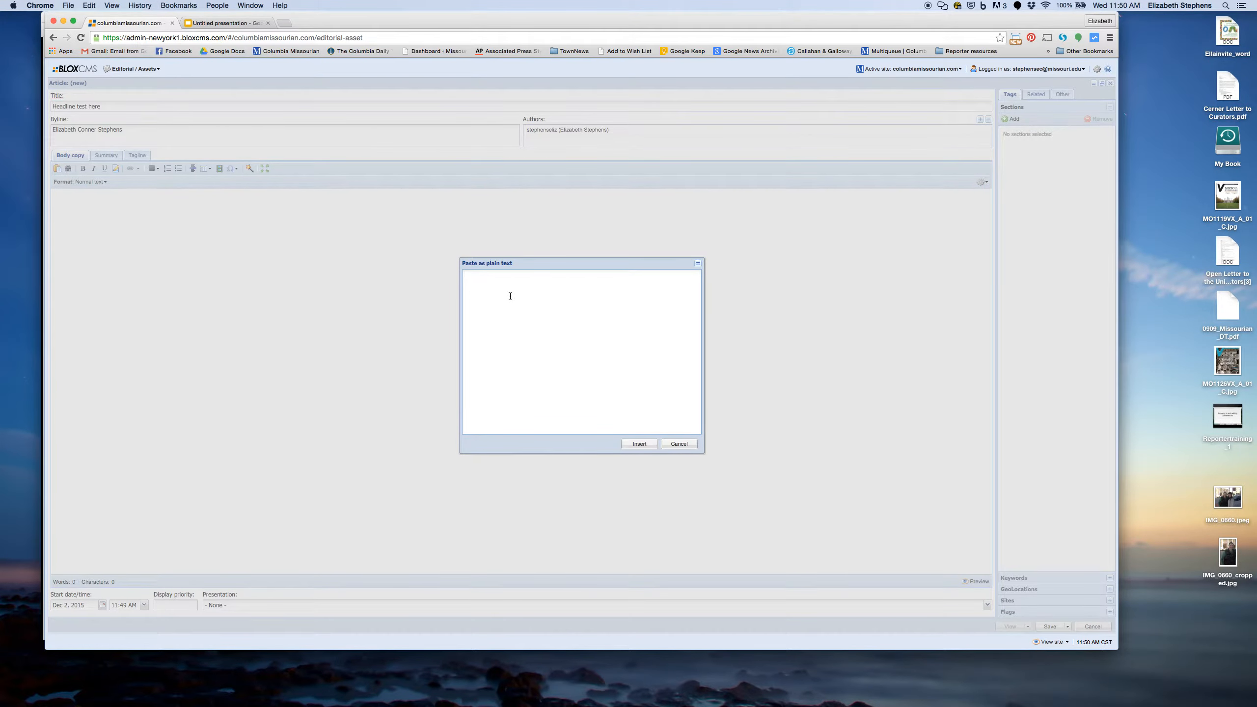
click(687, 445)
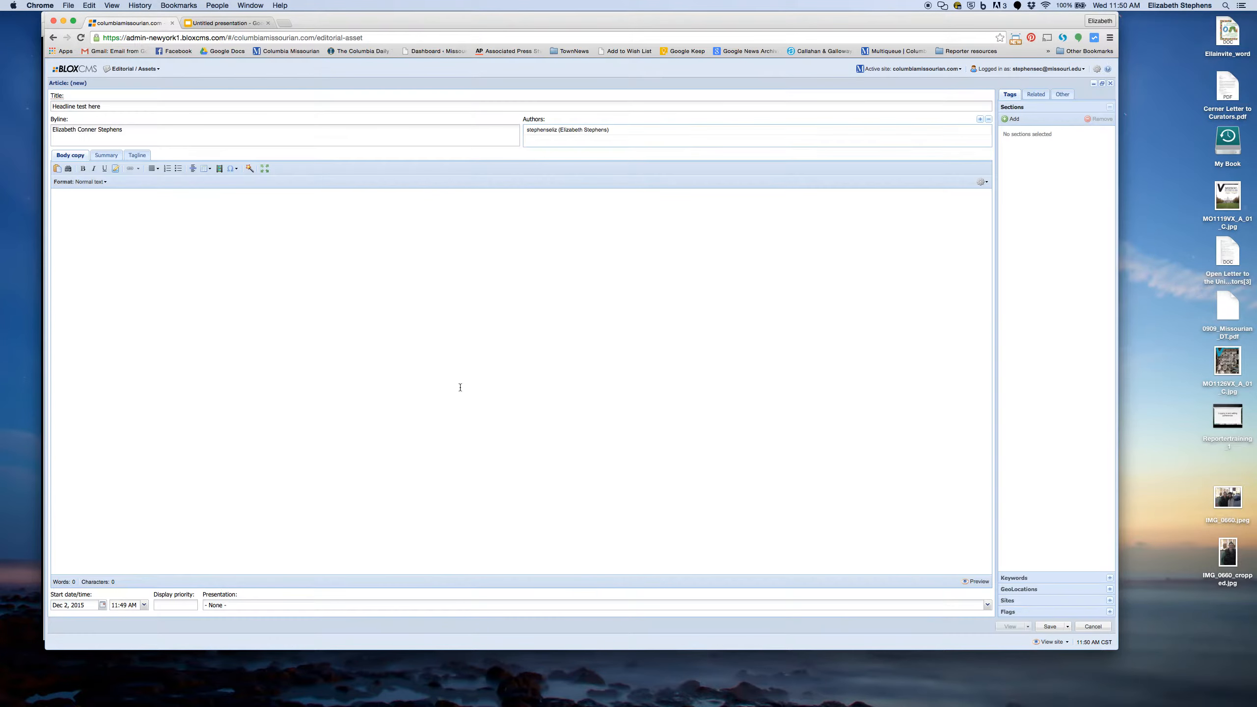
text(Text goes )
text(here)
text(COLU)
text(MBIA — )
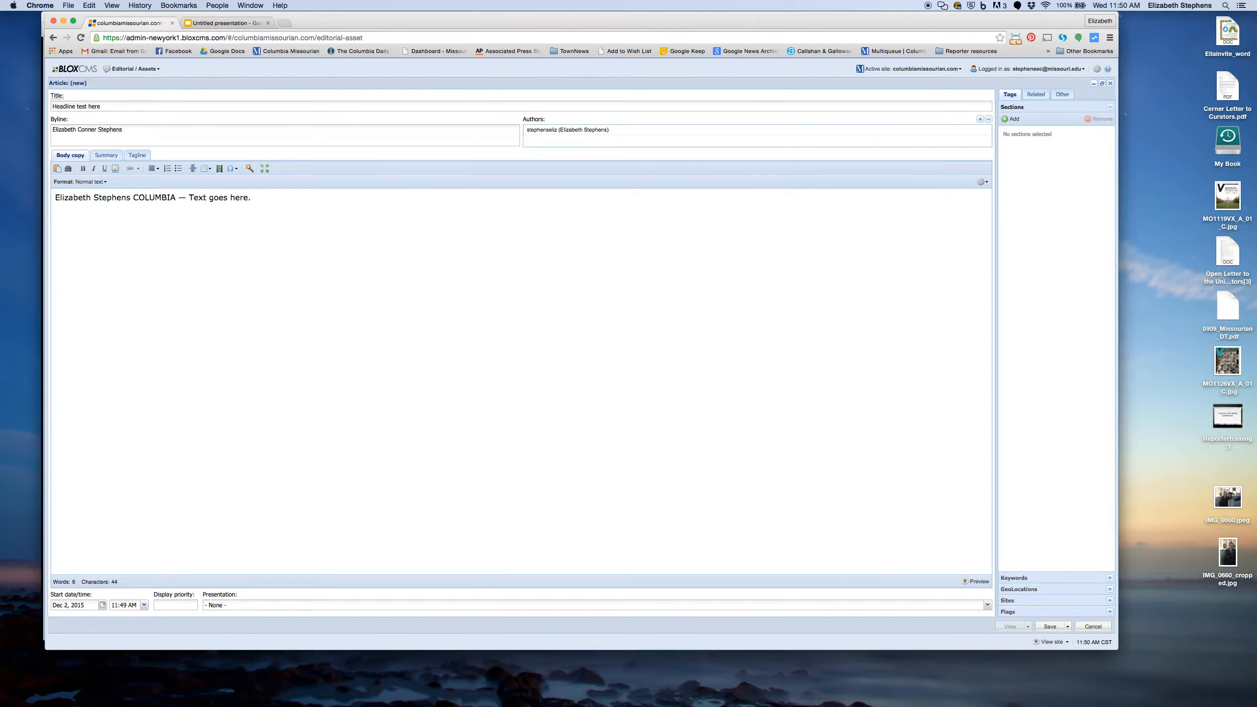
text(882-9951)
Step: Format the reporter's name and phone number at the body's start as an inline note
drag(171, 198, 59, 194)
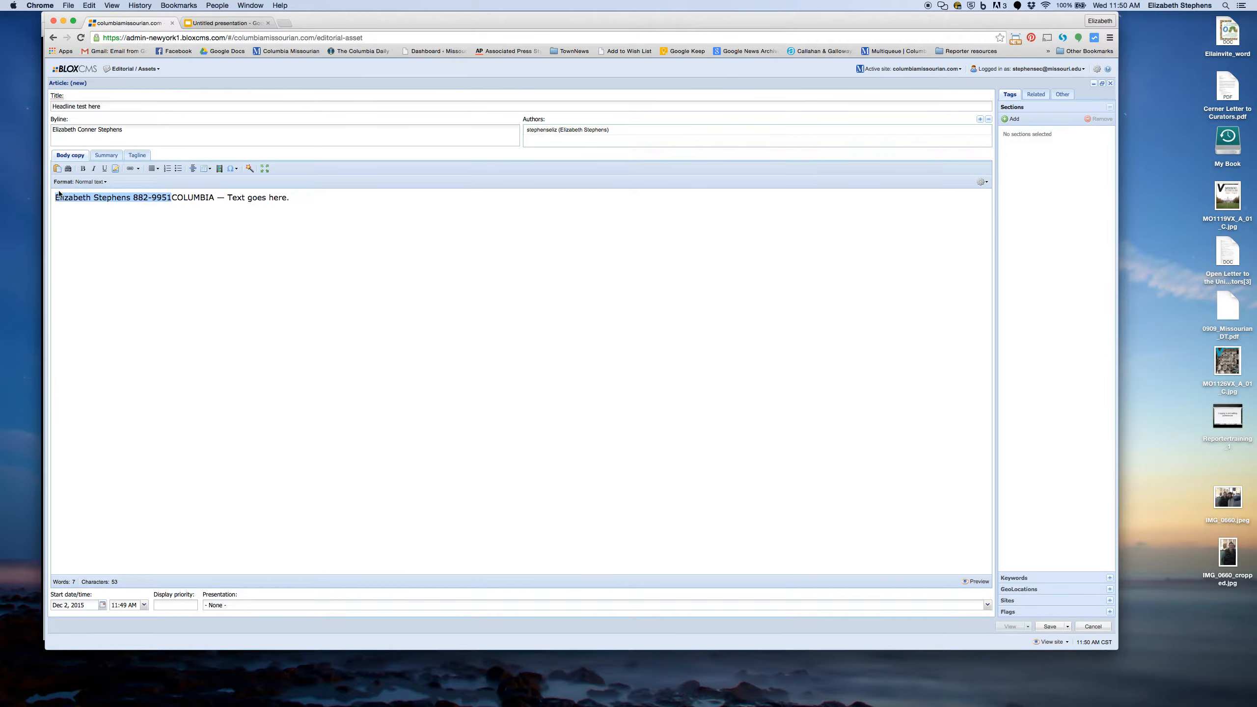
click(116, 170)
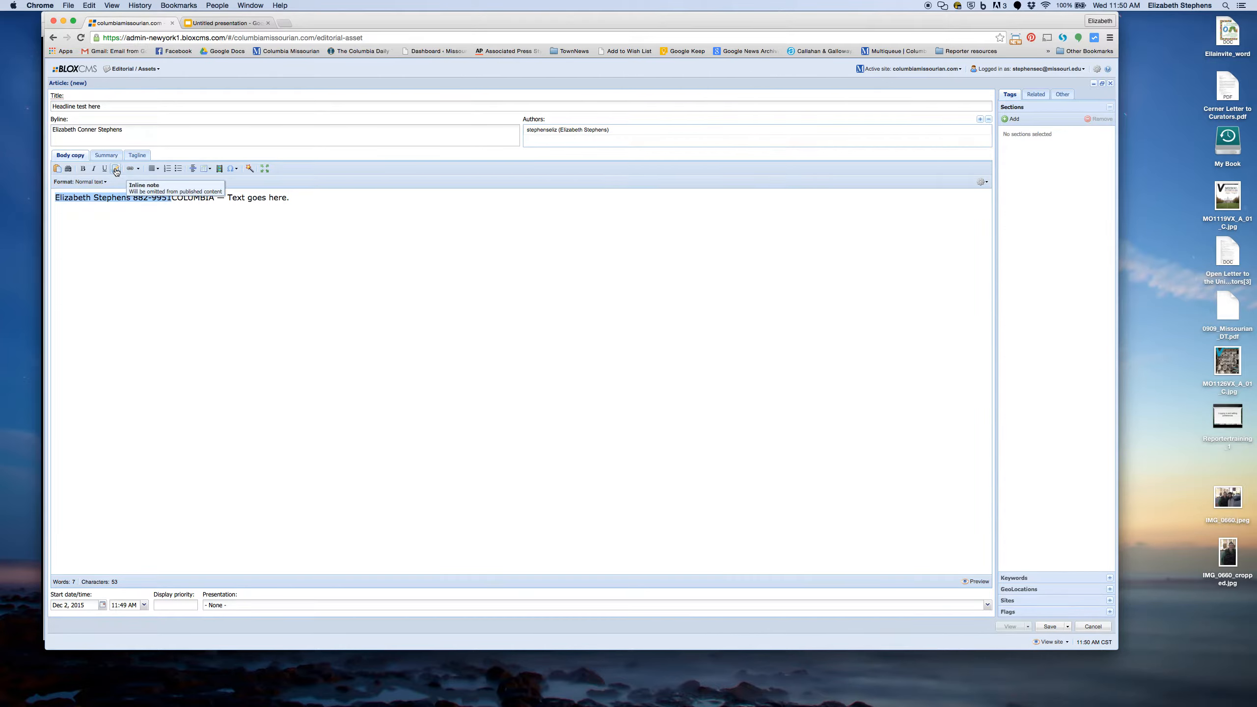
click(116, 170)
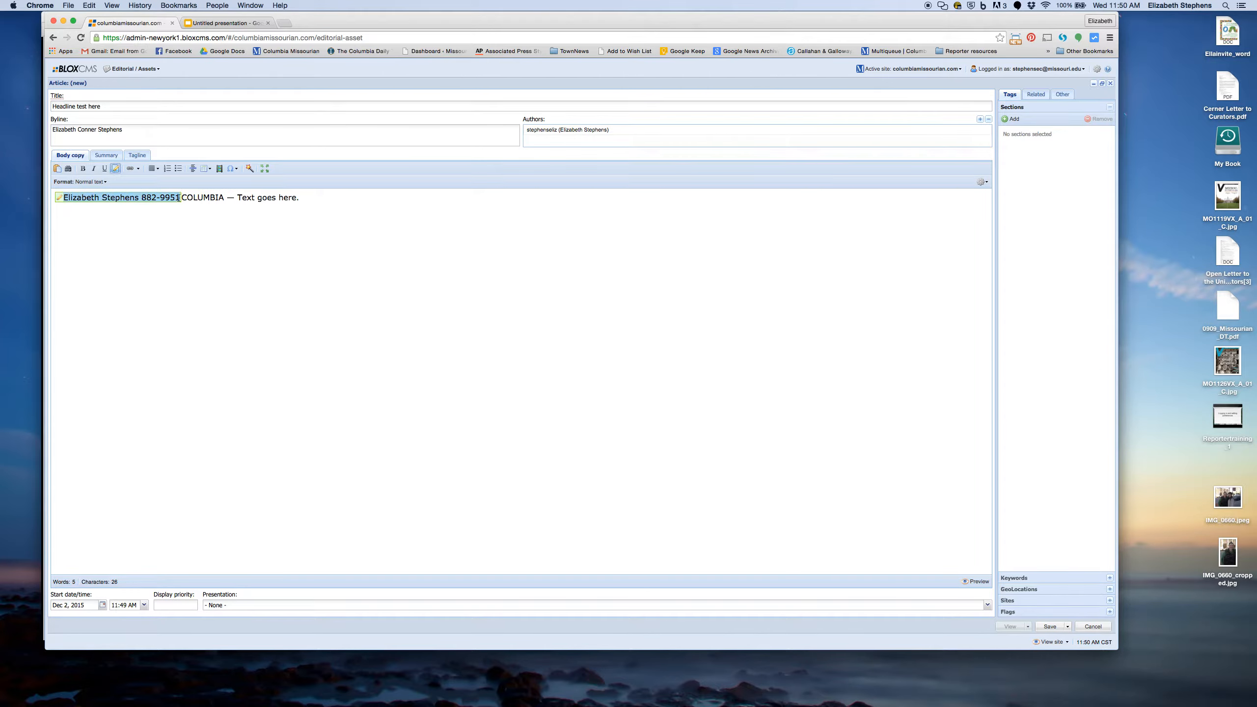
click(203, 193)
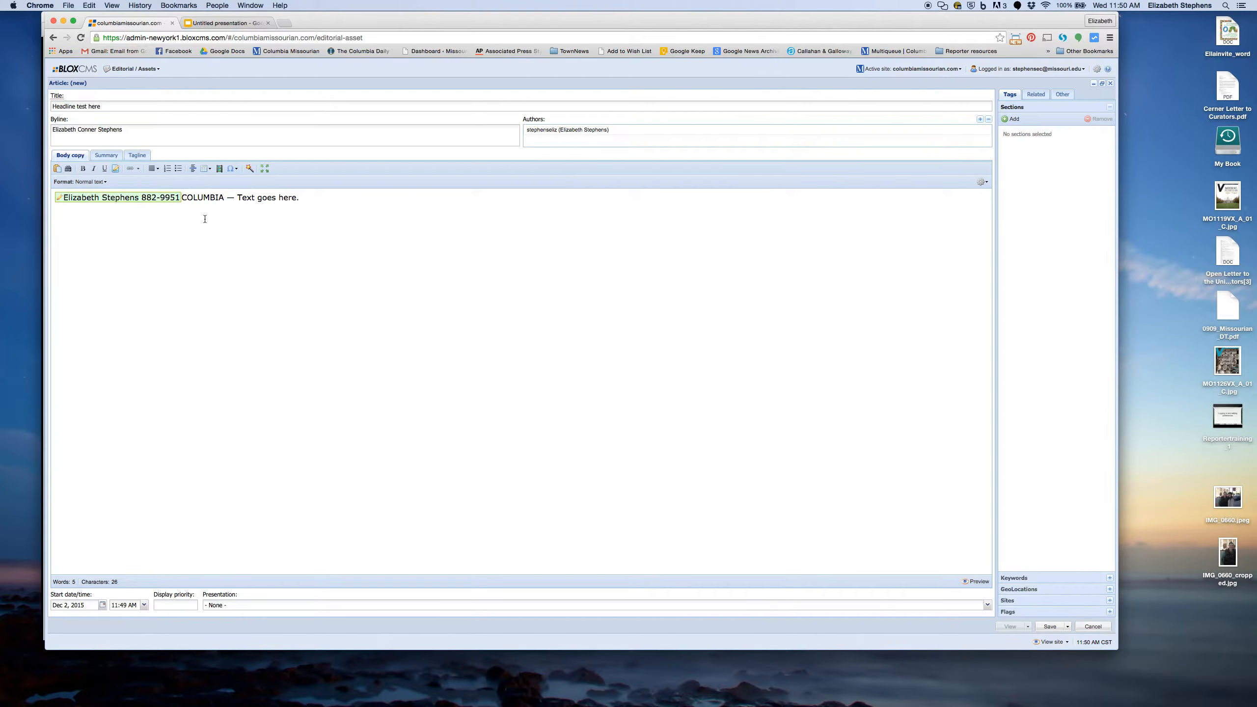
click(305, 199)
click(106, 157)
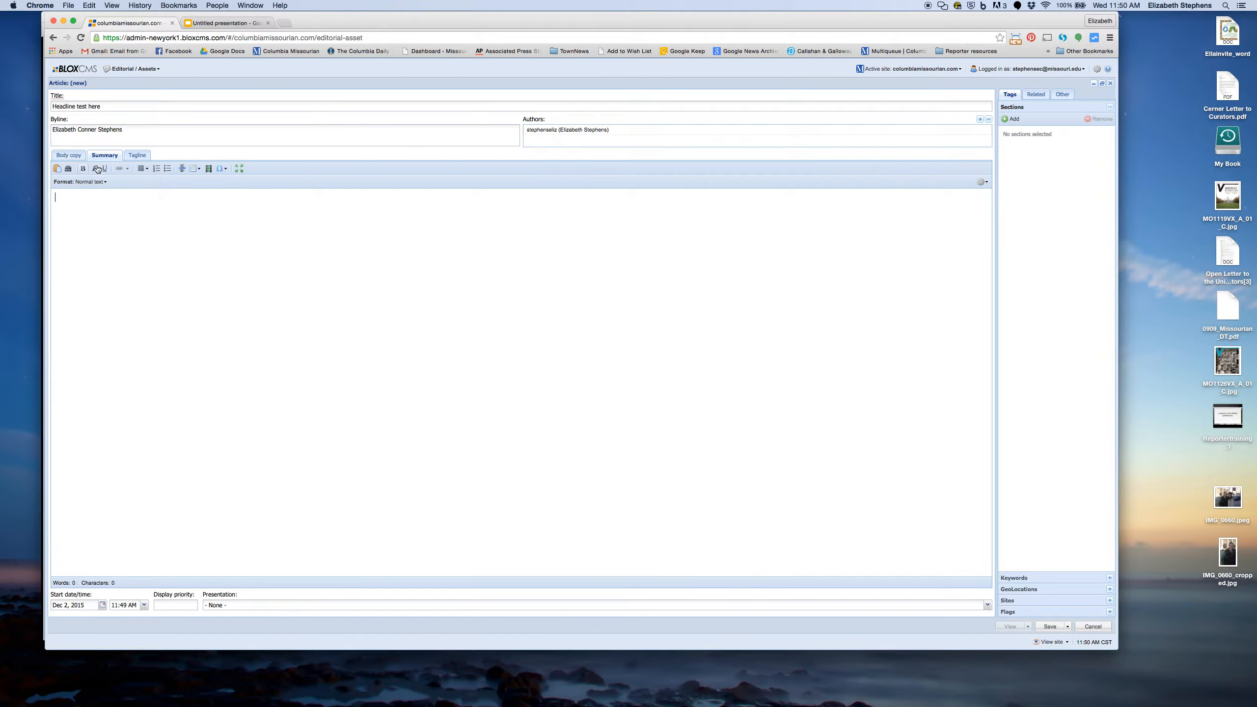
click(103, 195)
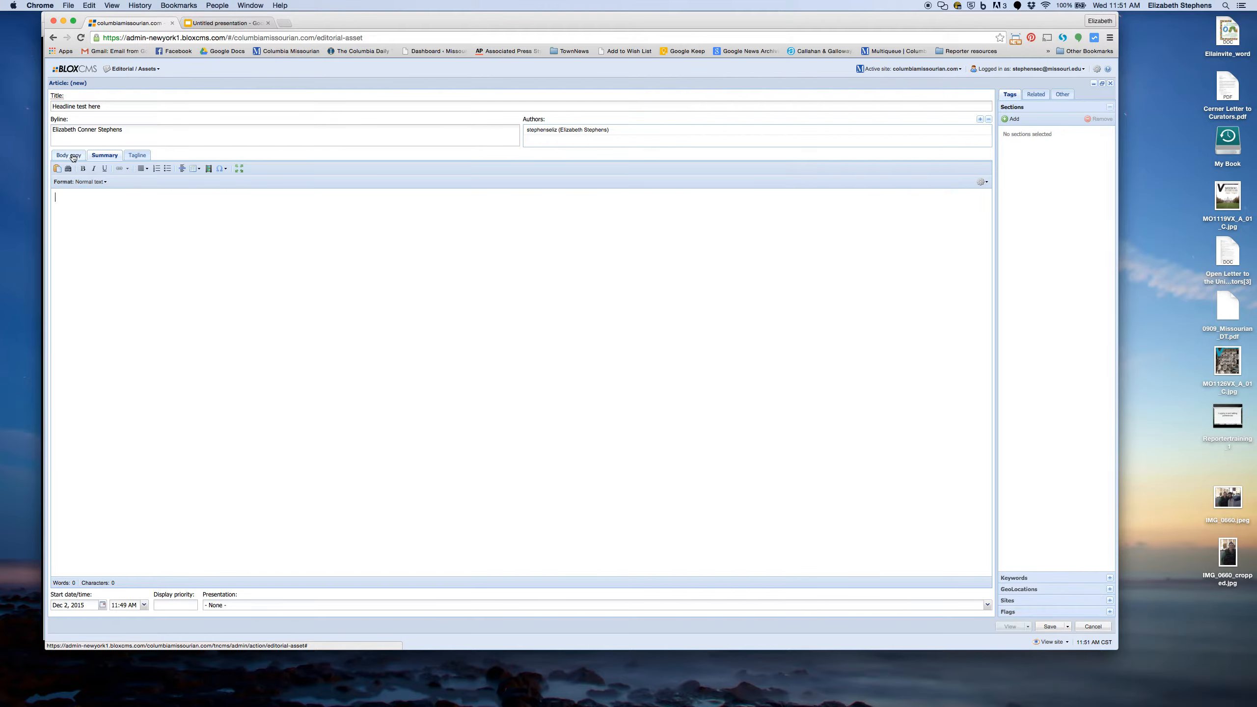
click(73, 156)
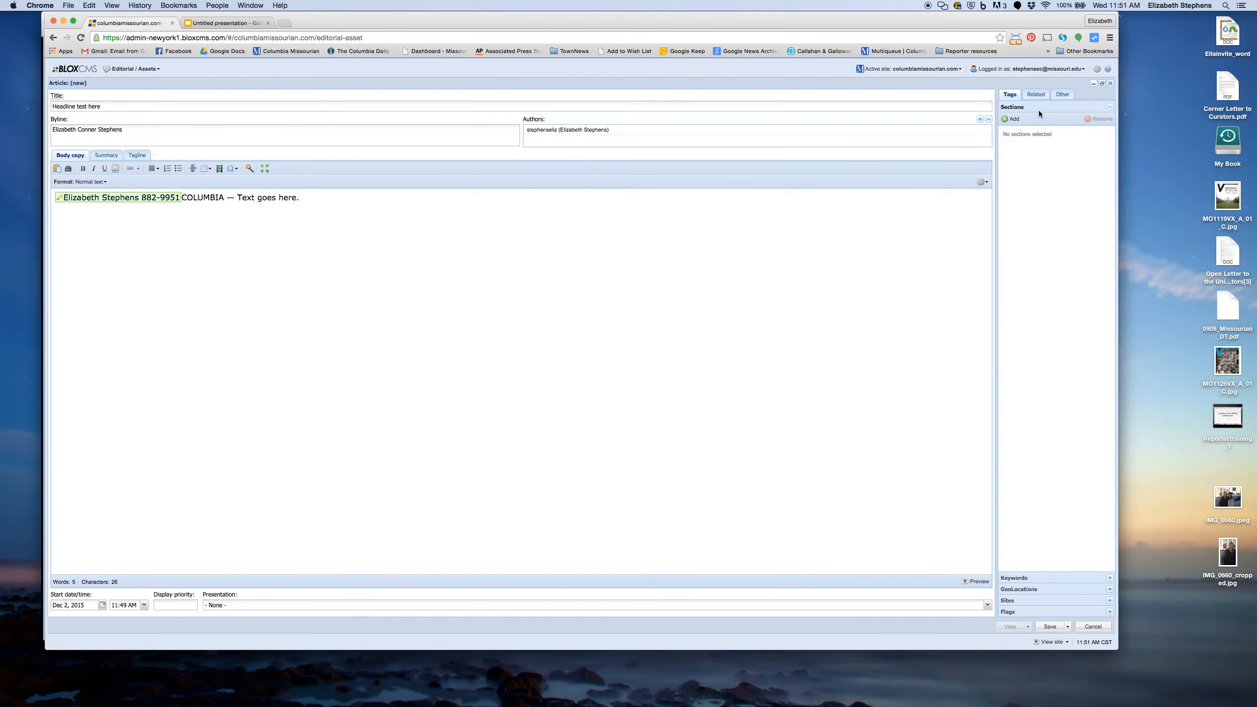
Step: Add the sections news, news/k12_education and news/local to the article
click(1011, 121)
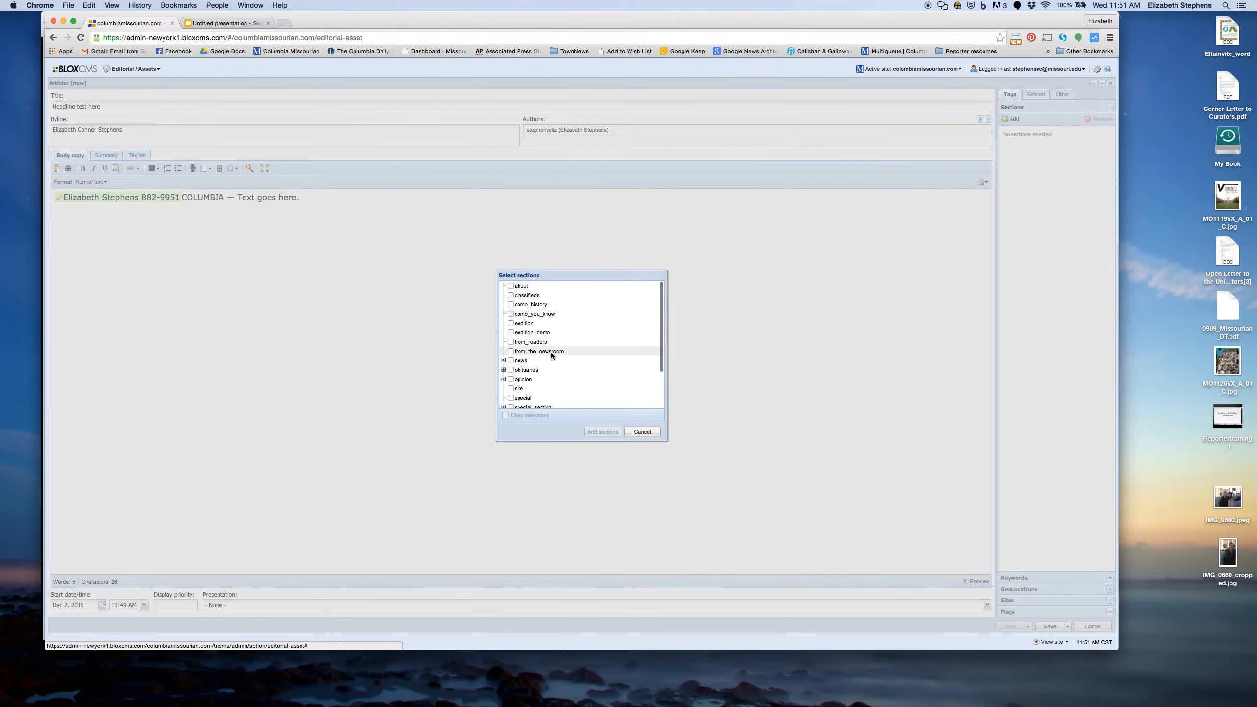
scroll(551, 352, down, 3)
click(503, 311)
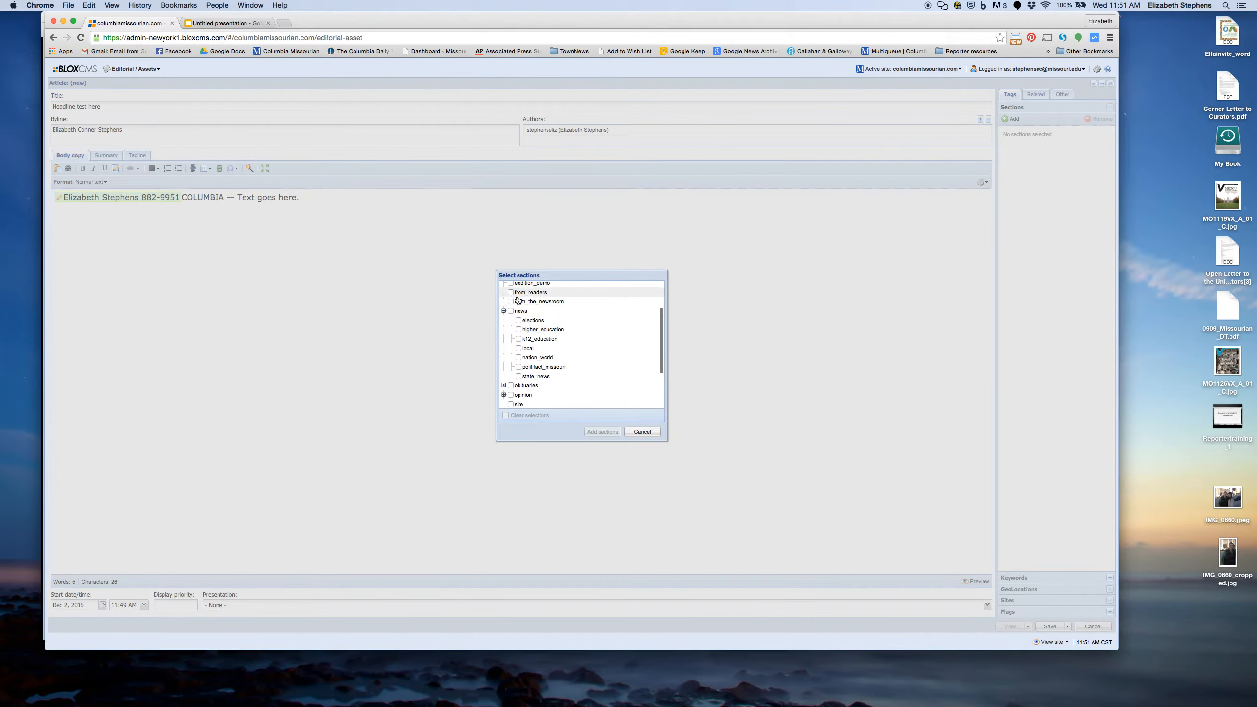
scroll(510, 386, down, 3)
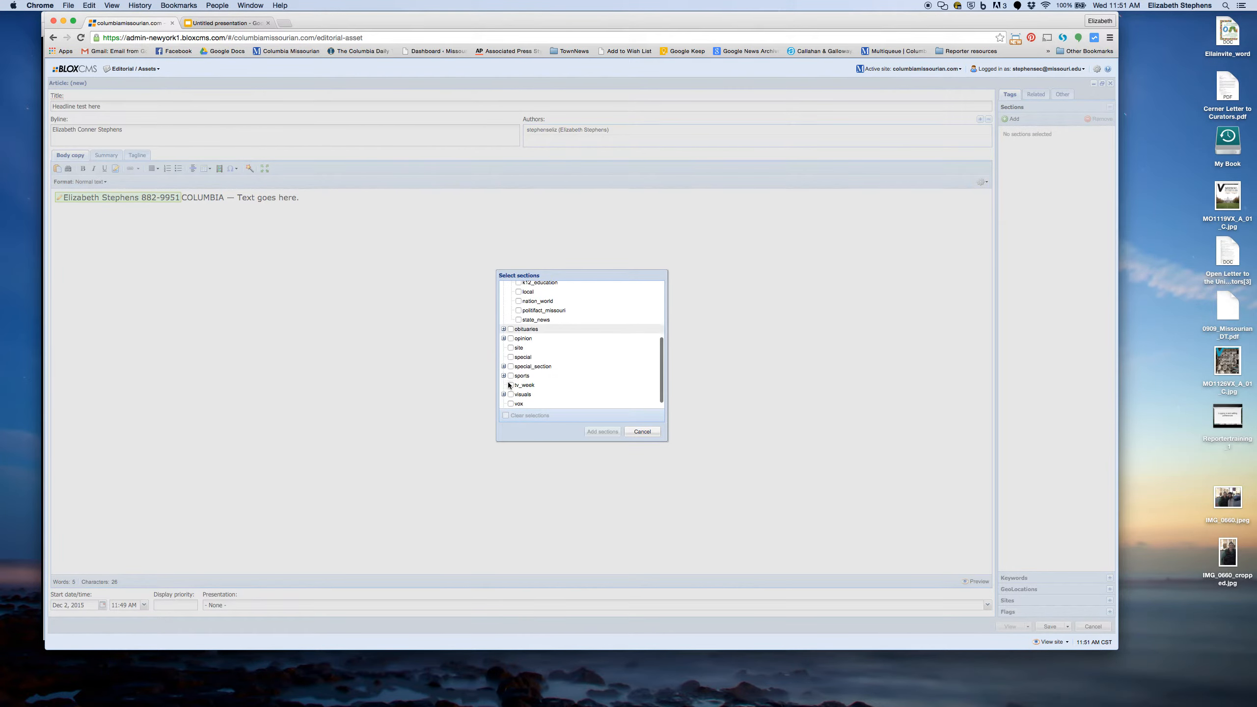
click(503, 376)
scroll(518, 387, down, 3)
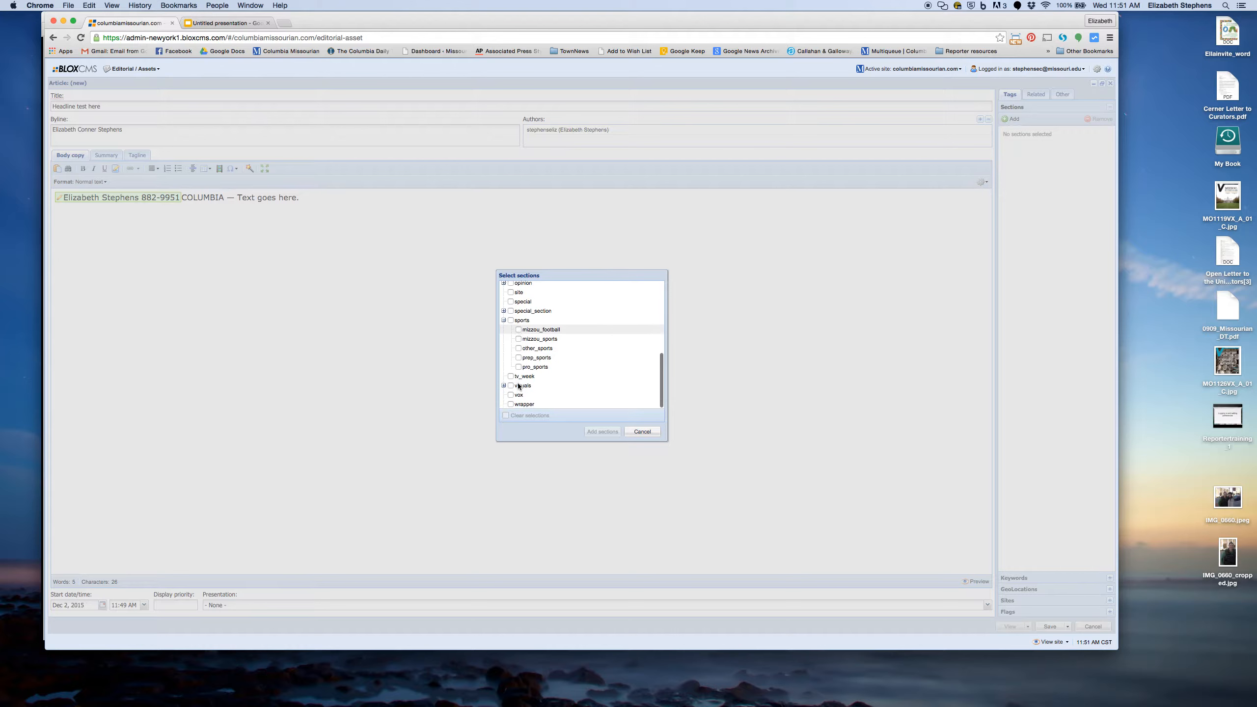
scroll(519, 386, up, 5)
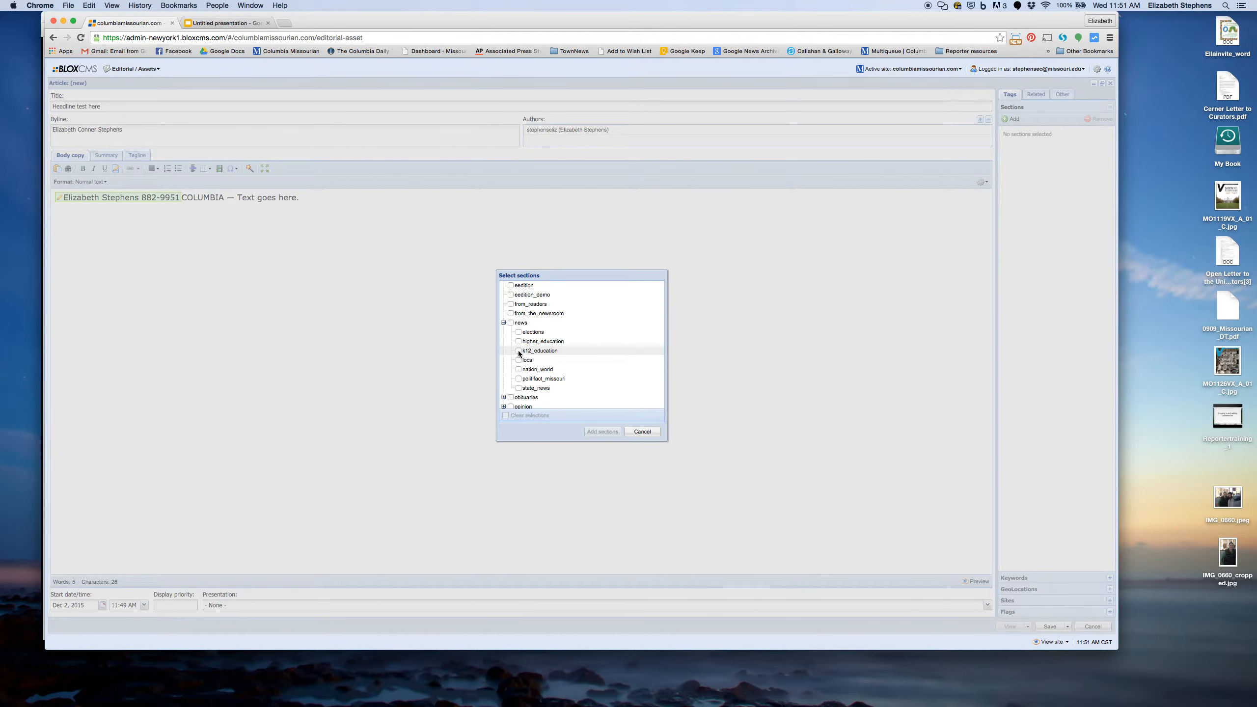
click(519, 351)
click(519, 360)
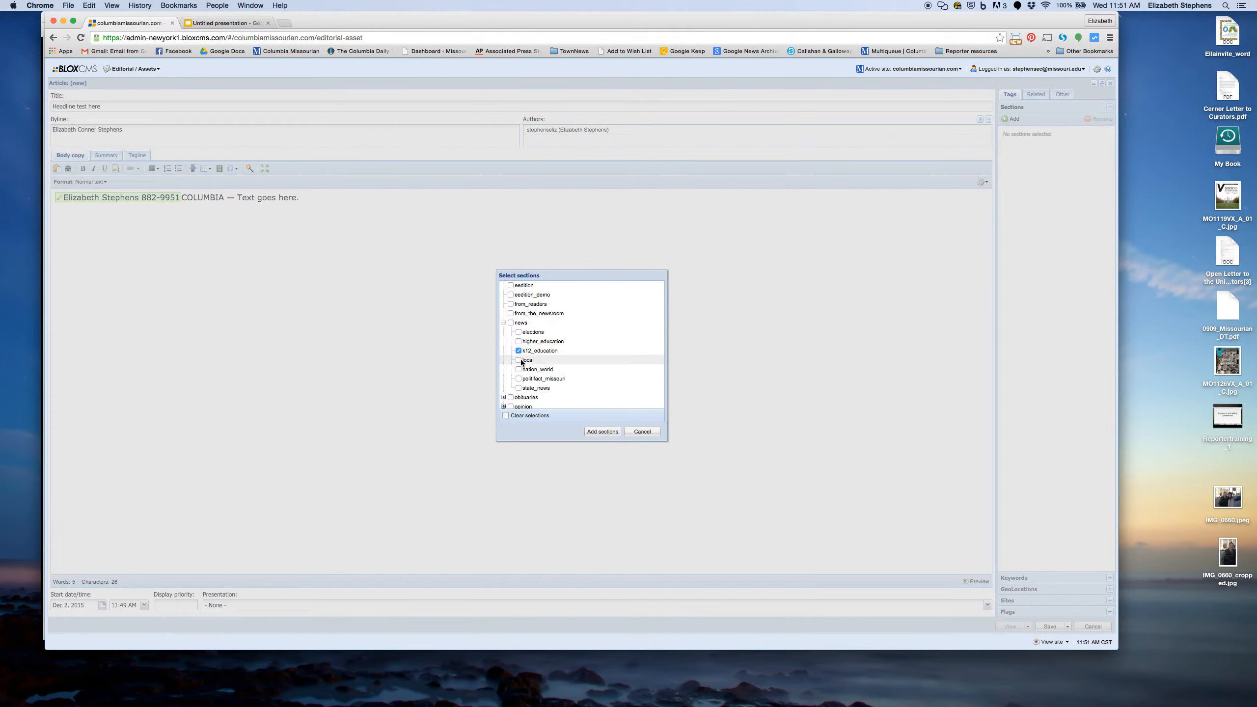
click(510, 322)
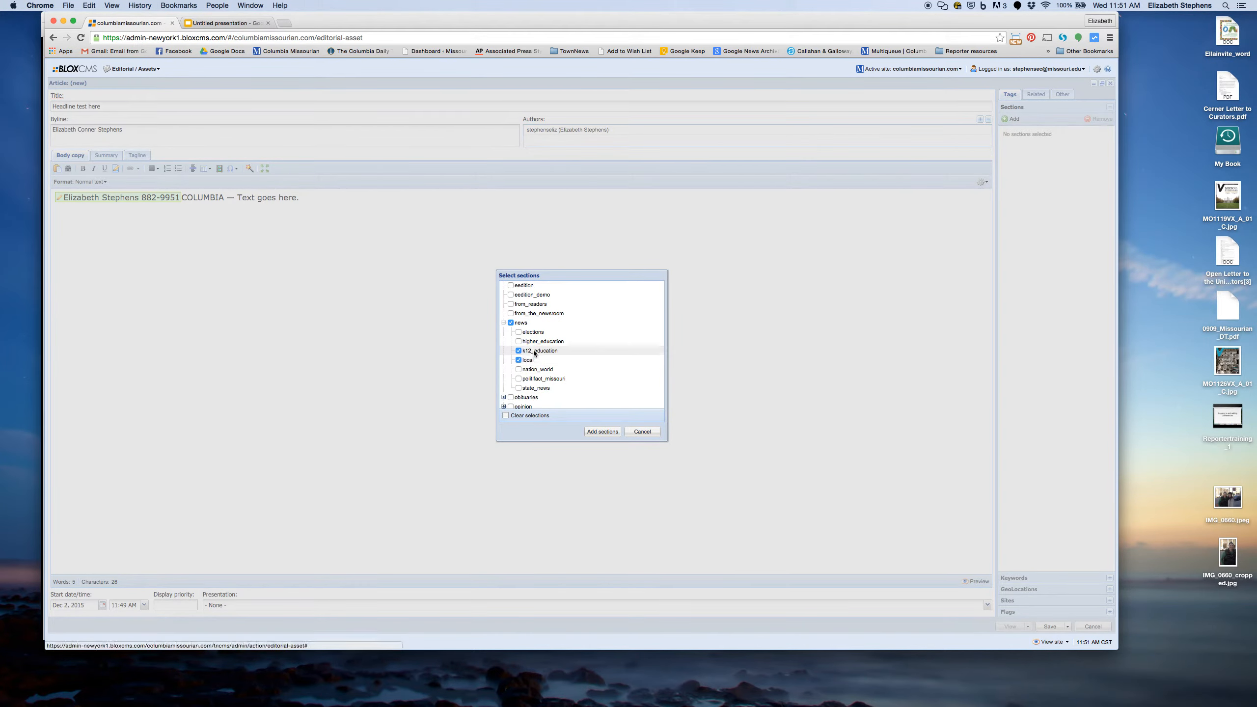
click(603, 431)
Step: Move news/k12_education to the top of the sections list and expand Keywords
click(1035, 140)
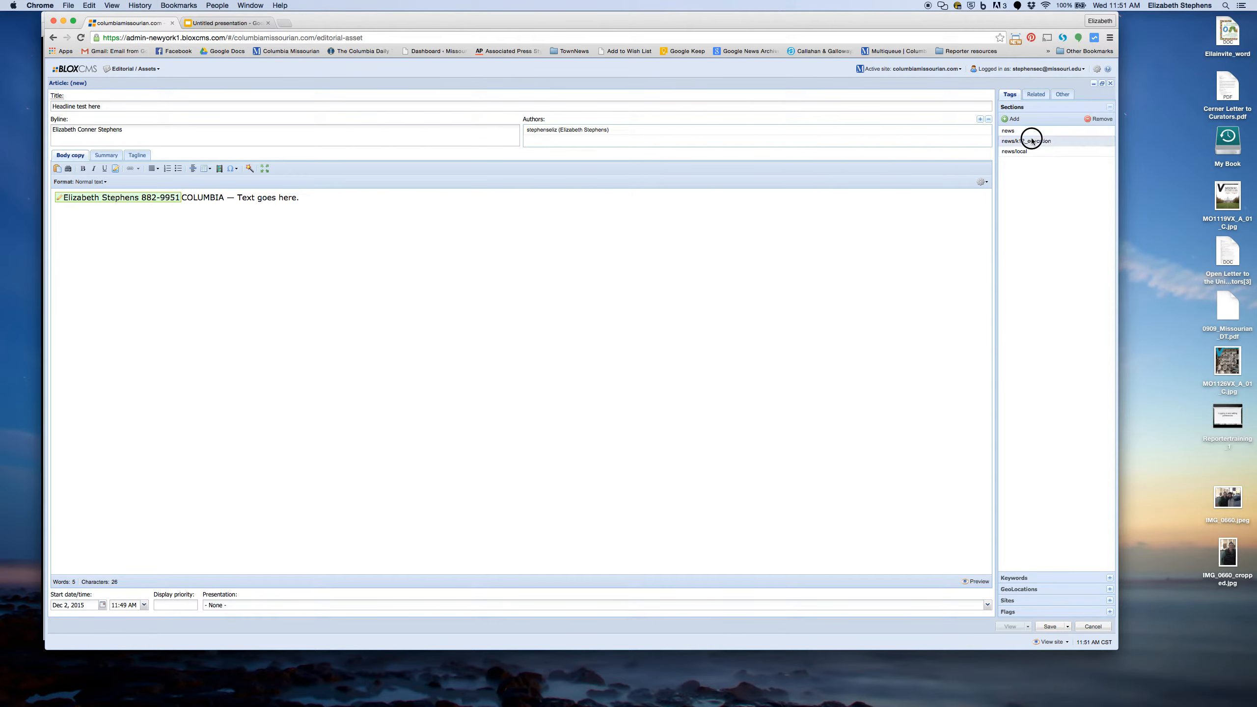
drag(1047, 129, 1046, 128)
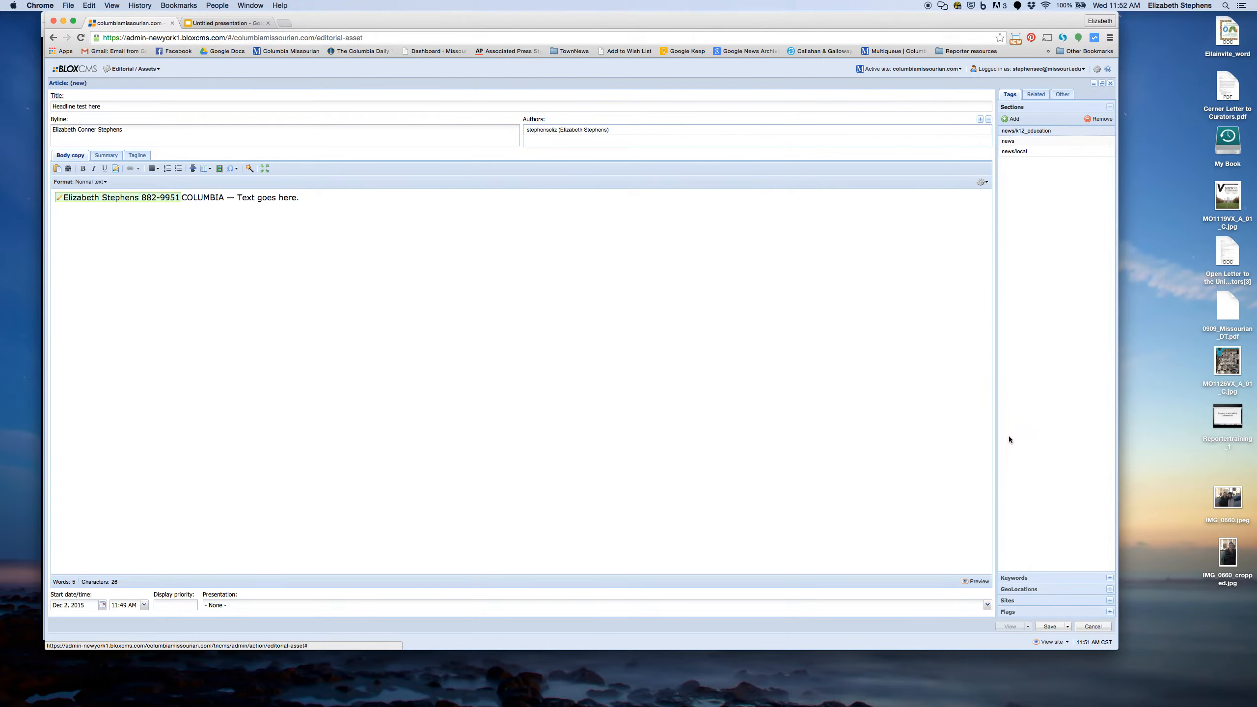
click(1032, 579)
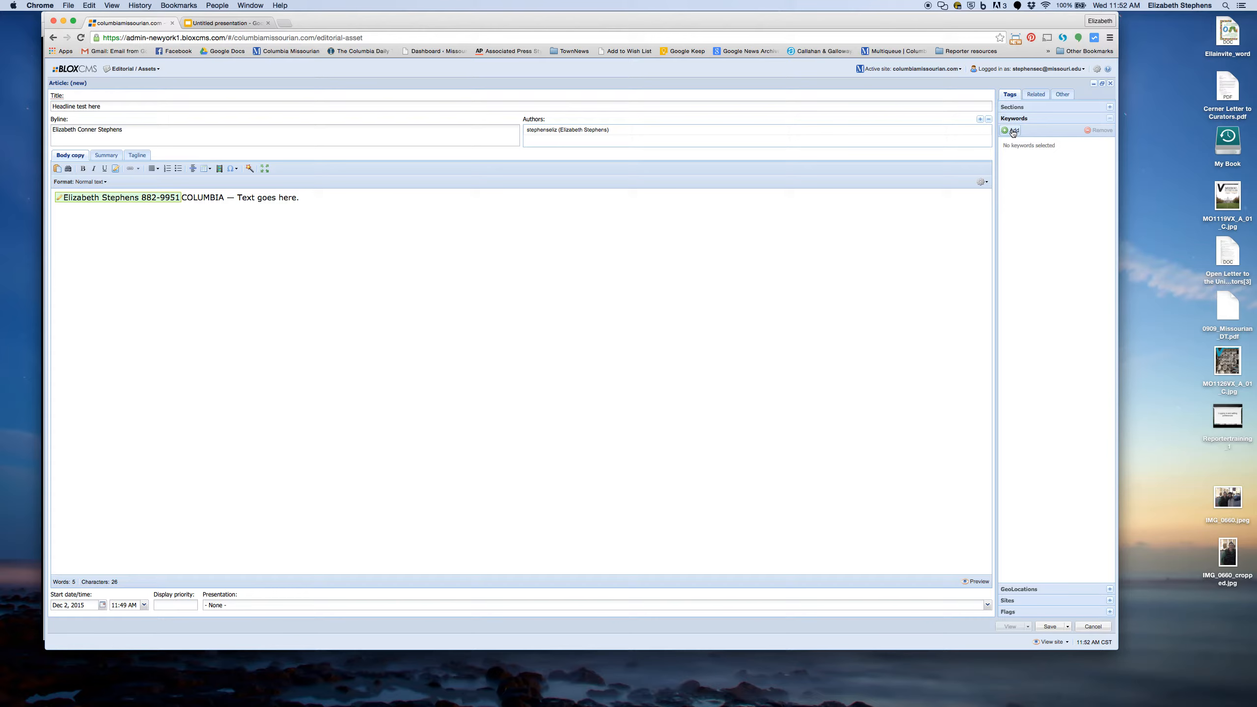
Step: Add the keywords '#12022015teststory' and 'Rock bridge elementary'
click(1013, 132)
text(#)
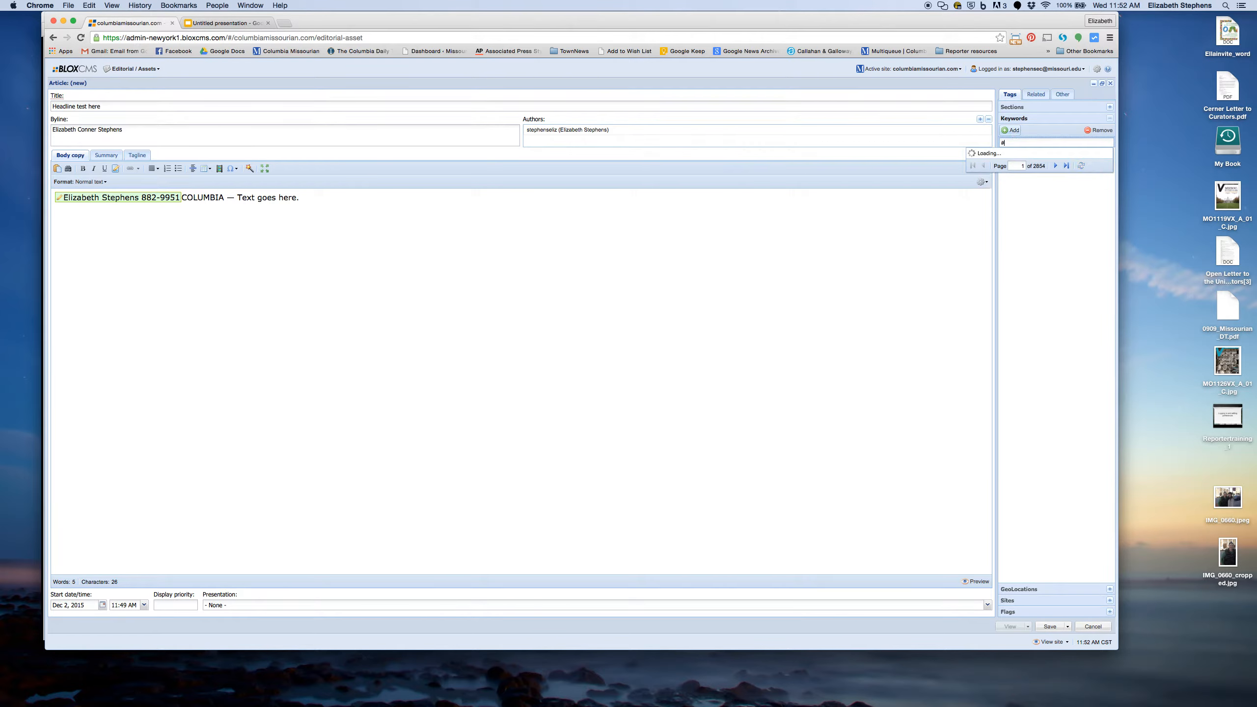
text(120)
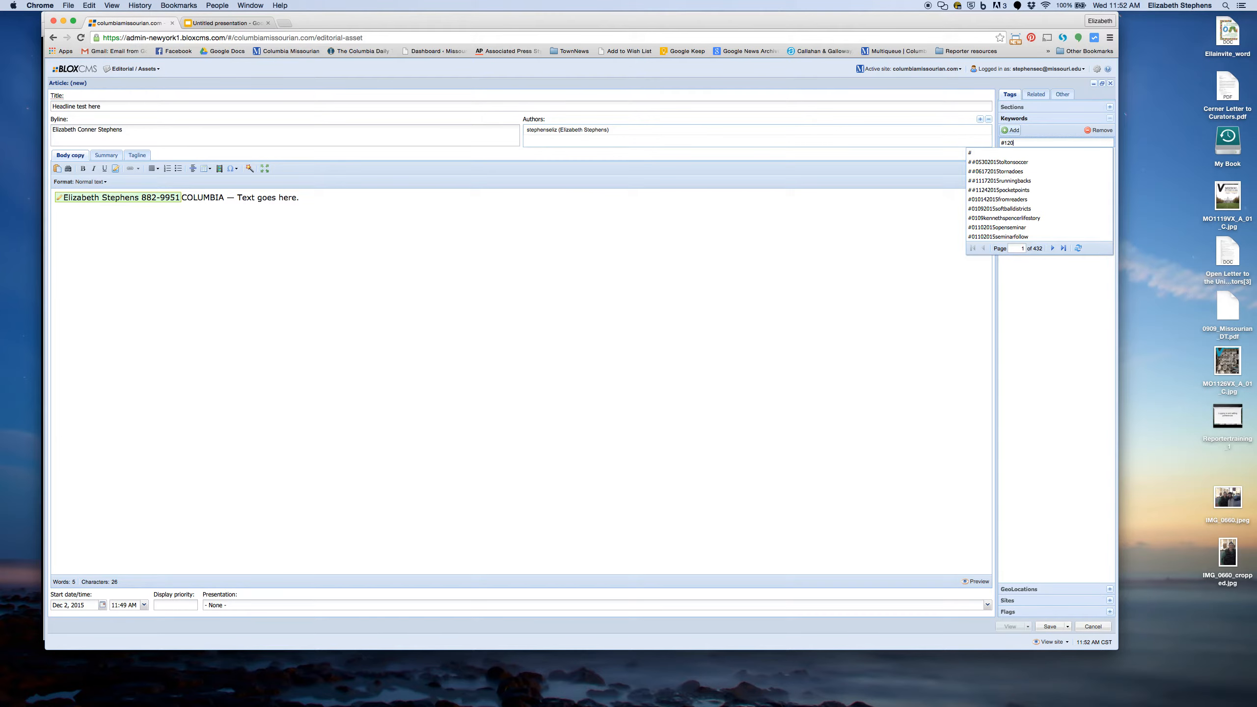
text(22015teststro)
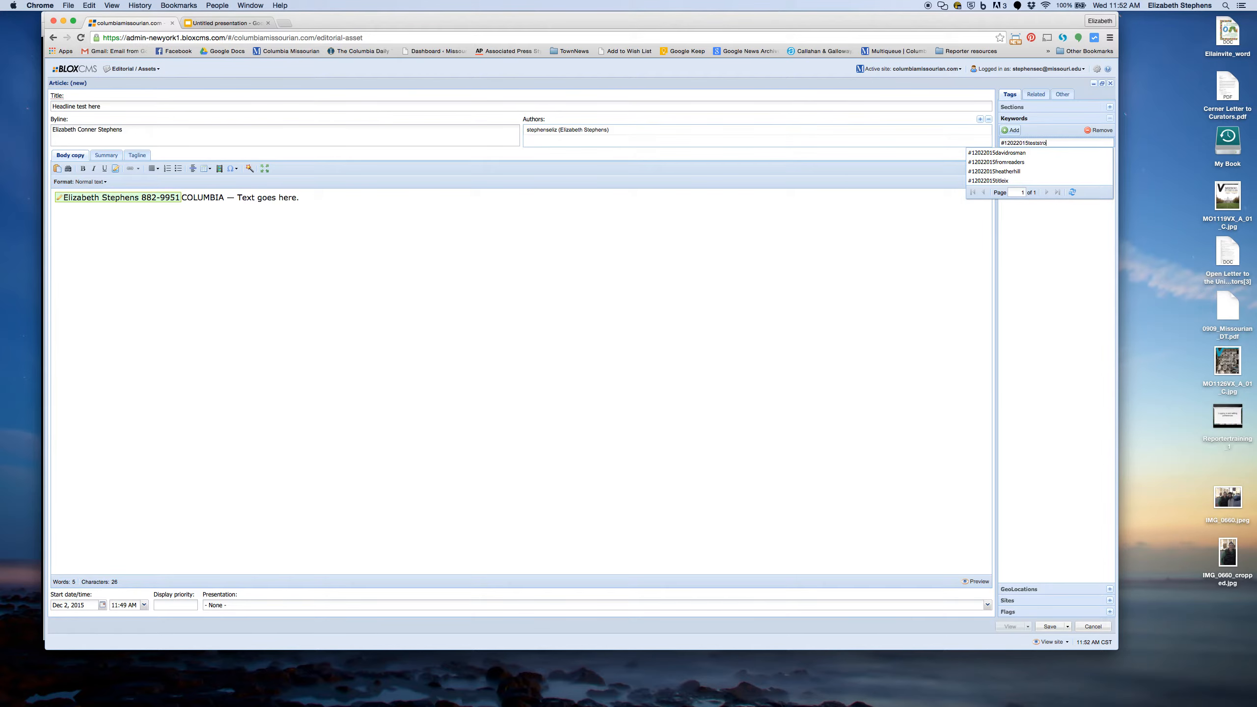
key(BackSpace)
key(BackSpace)
text(ory)
key(Return)
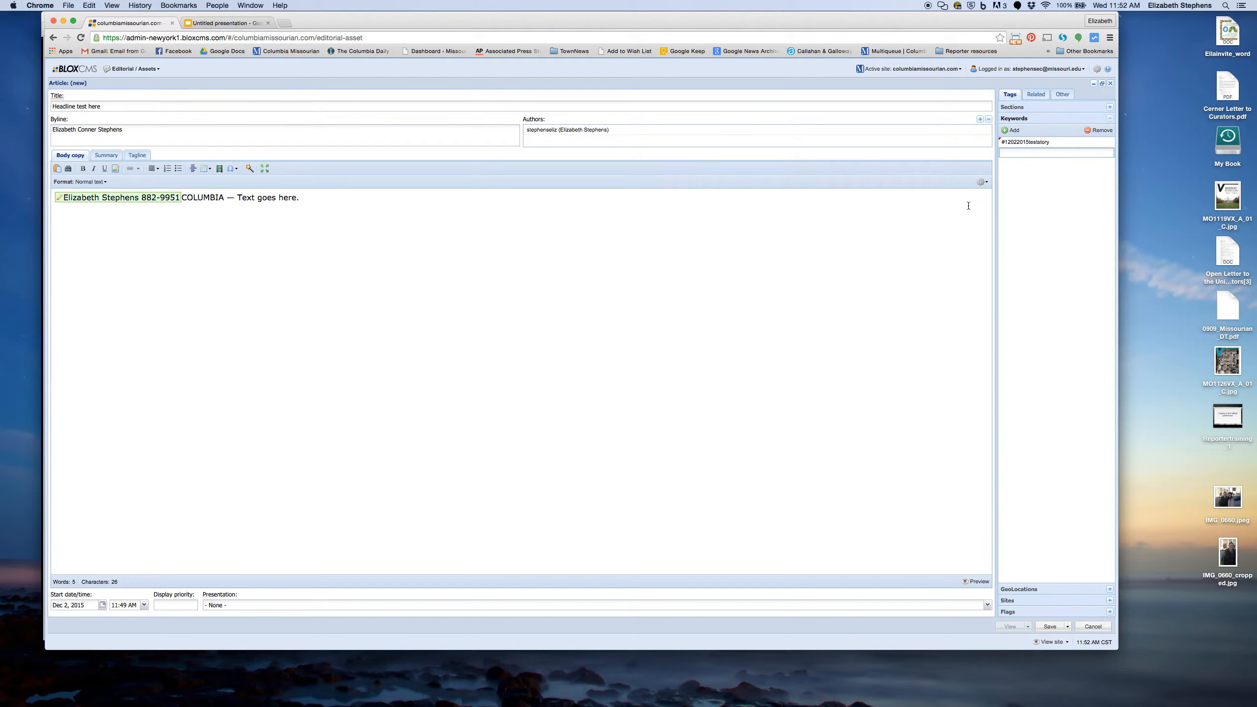
text(Rock bridge elementary)
key(Return)
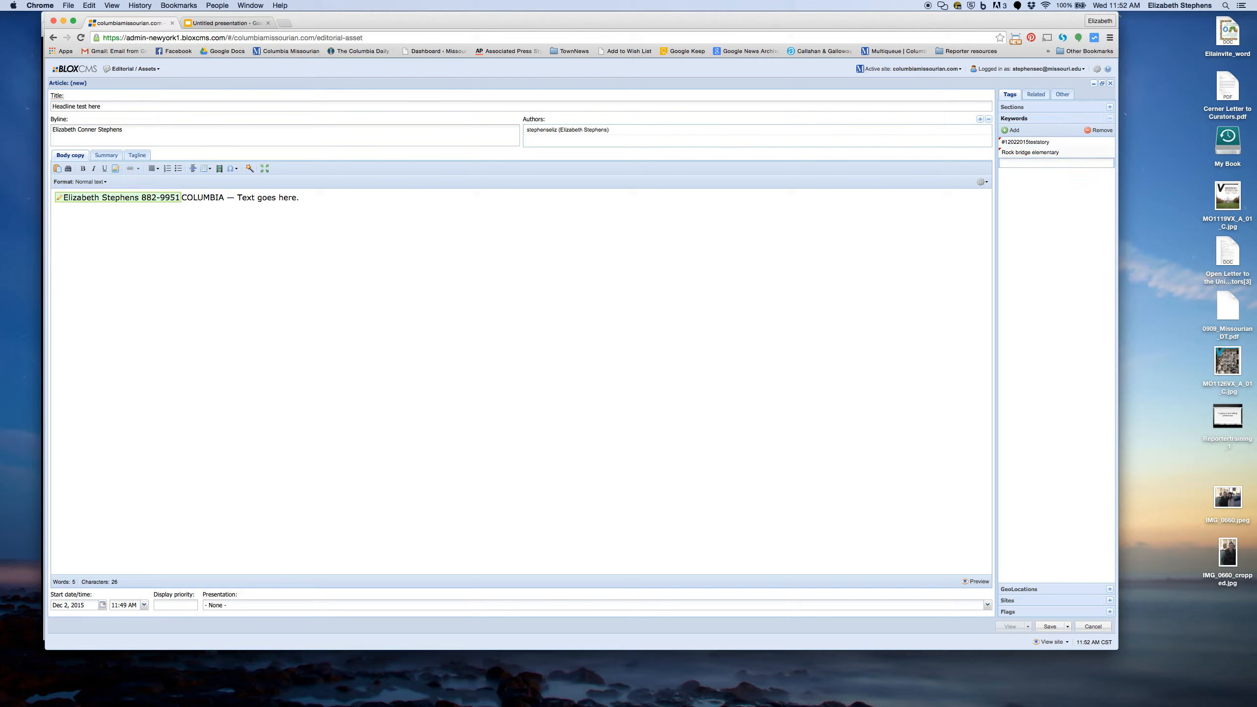
Step: Add the reporter's surname from the suggested metadata as a keyword, dismissing the empty row
click(249, 169)
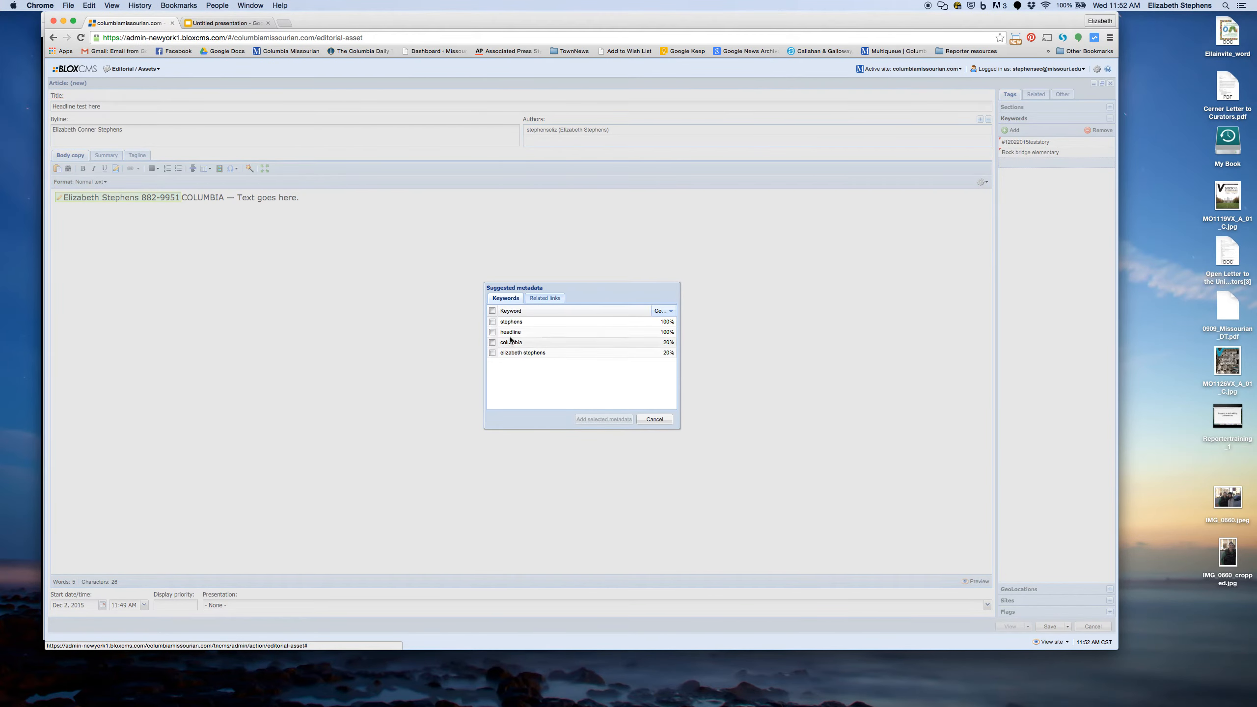
click(492, 321)
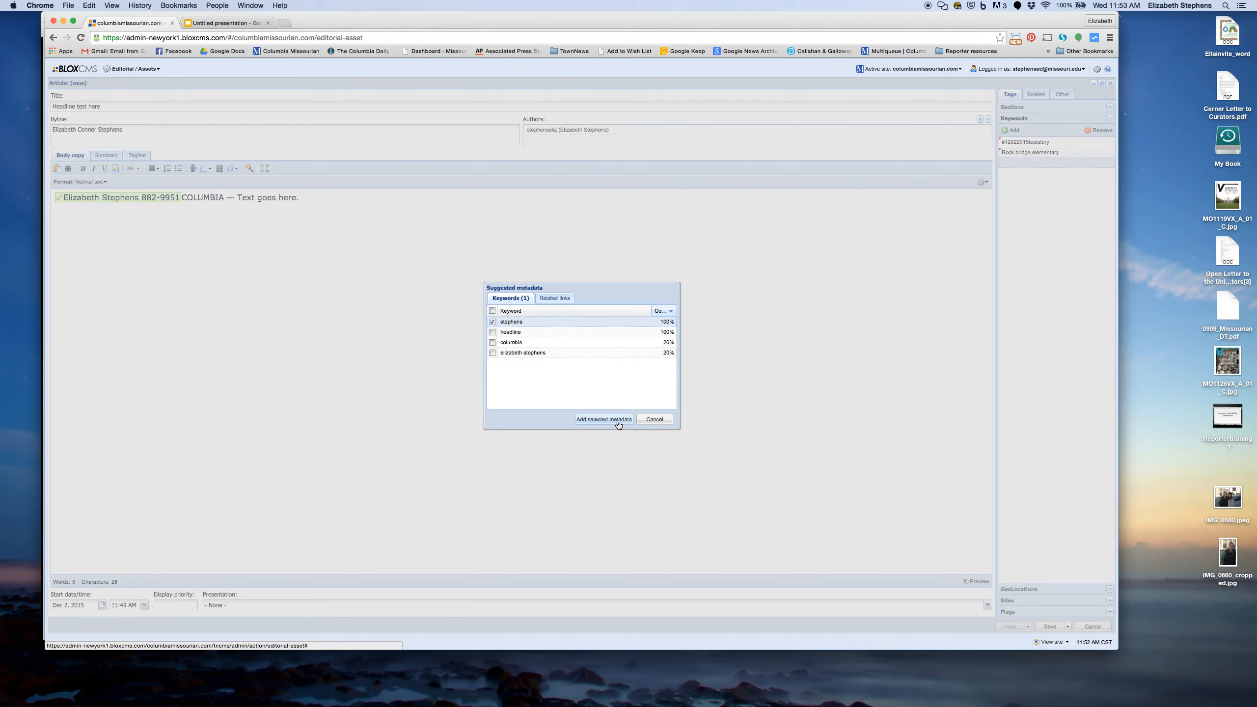
click(618, 422)
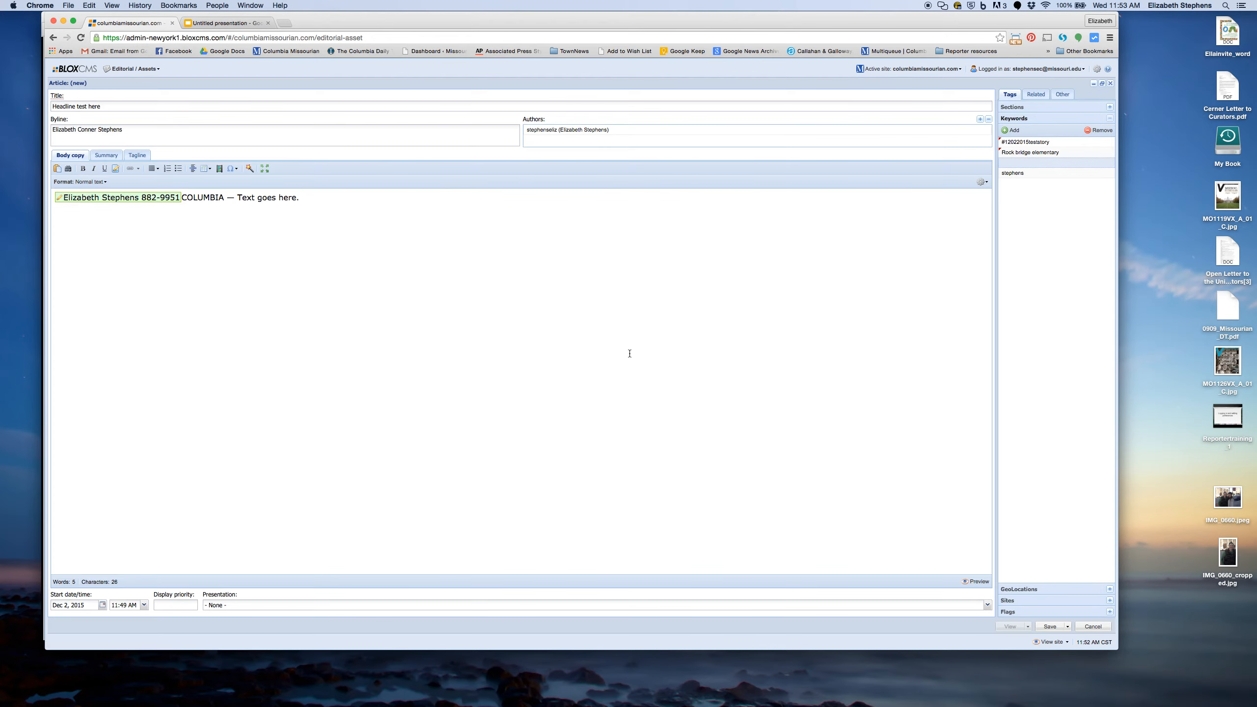
click(1048, 164)
click(1096, 134)
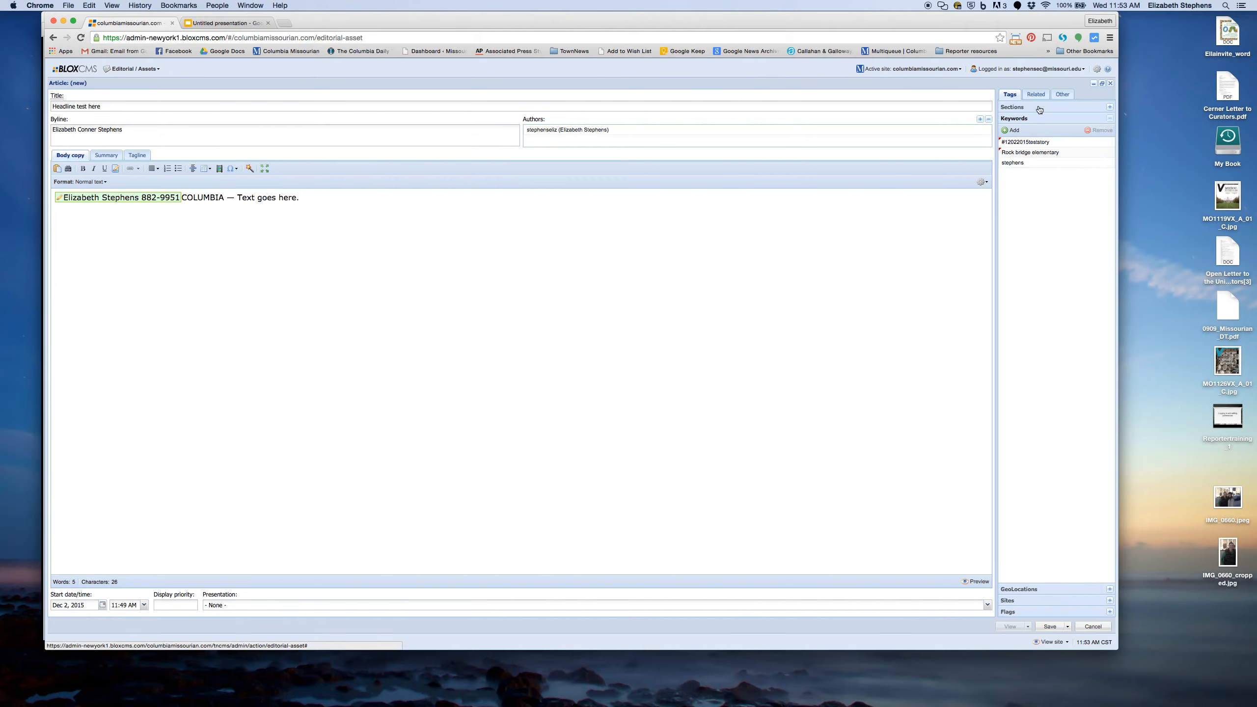
Step: Review the Related, Other and Workflow panels, then save the article
click(1038, 95)
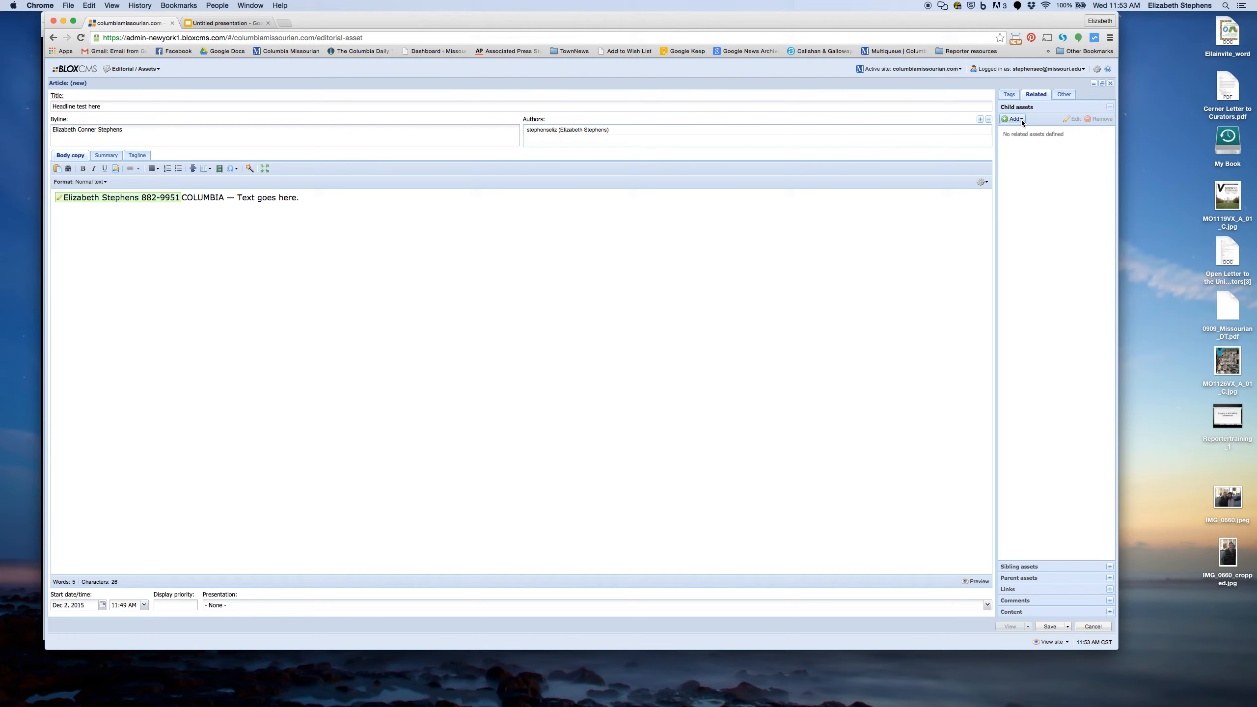
click(1063, 95)
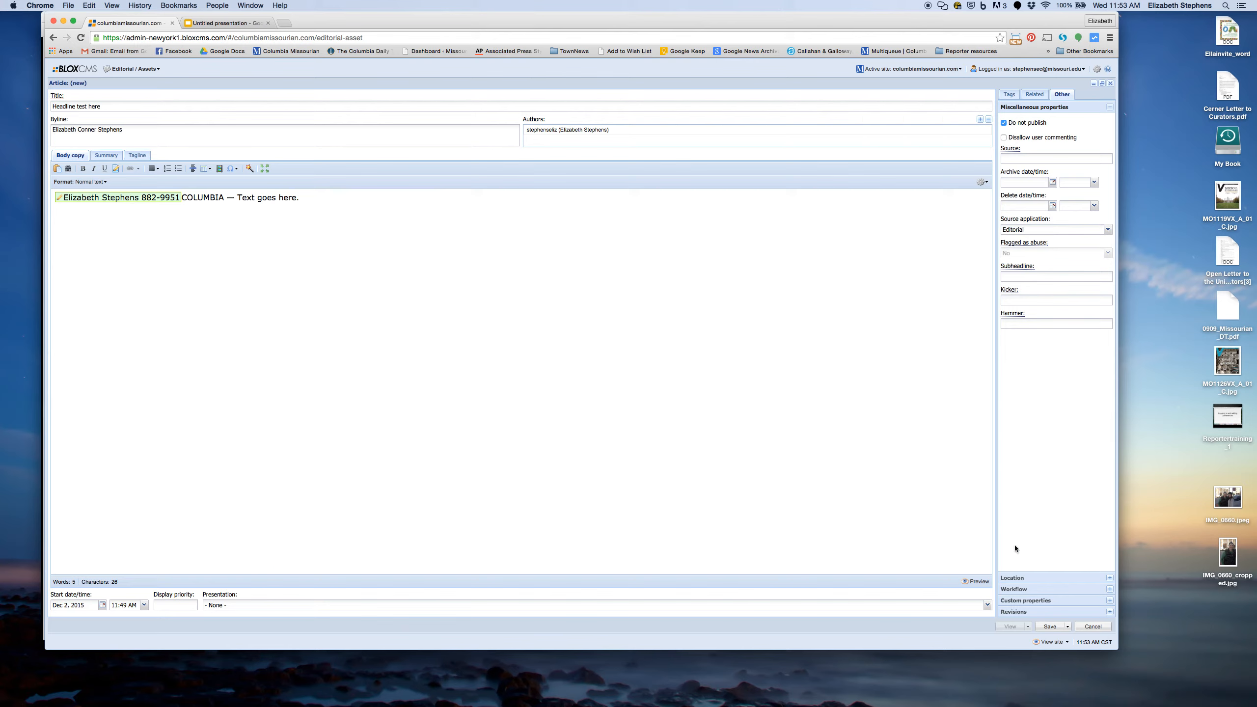
click(1032, 589)
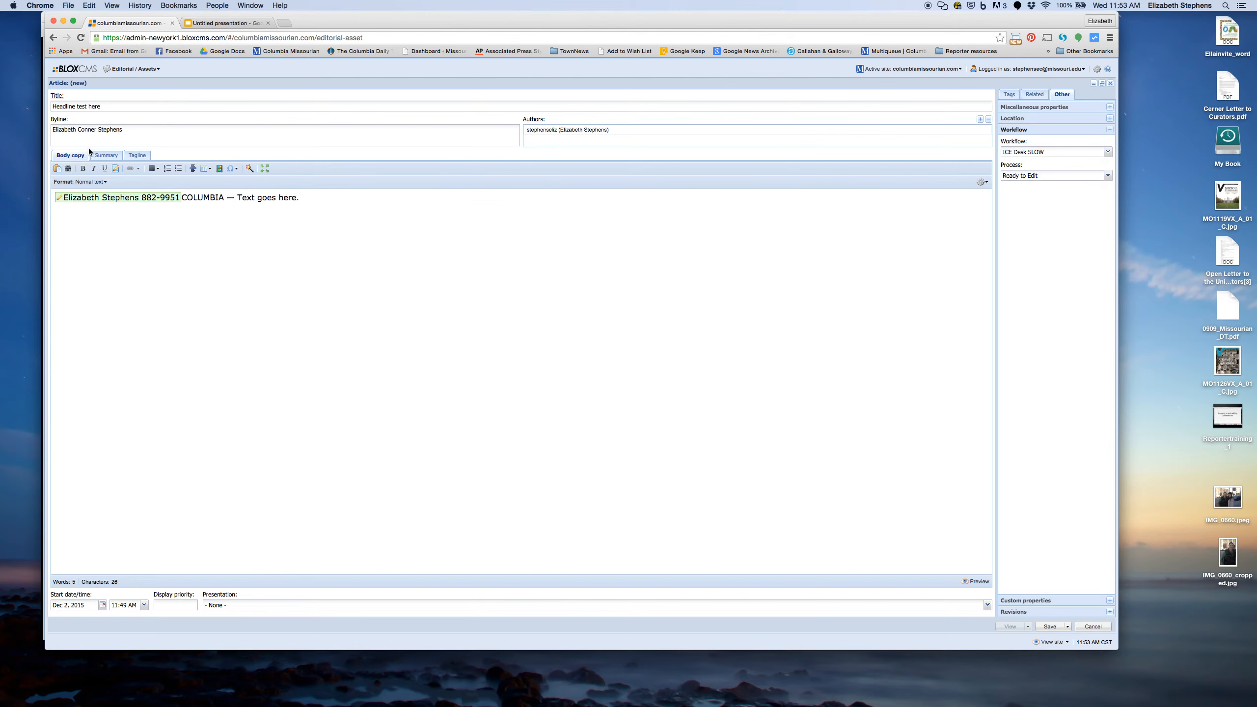
click(105, 156)
click(67, 156)
click(1051, 627)
Step: Preview the article on the site in a new tab, scroll through it, and return
click(1010, 627)
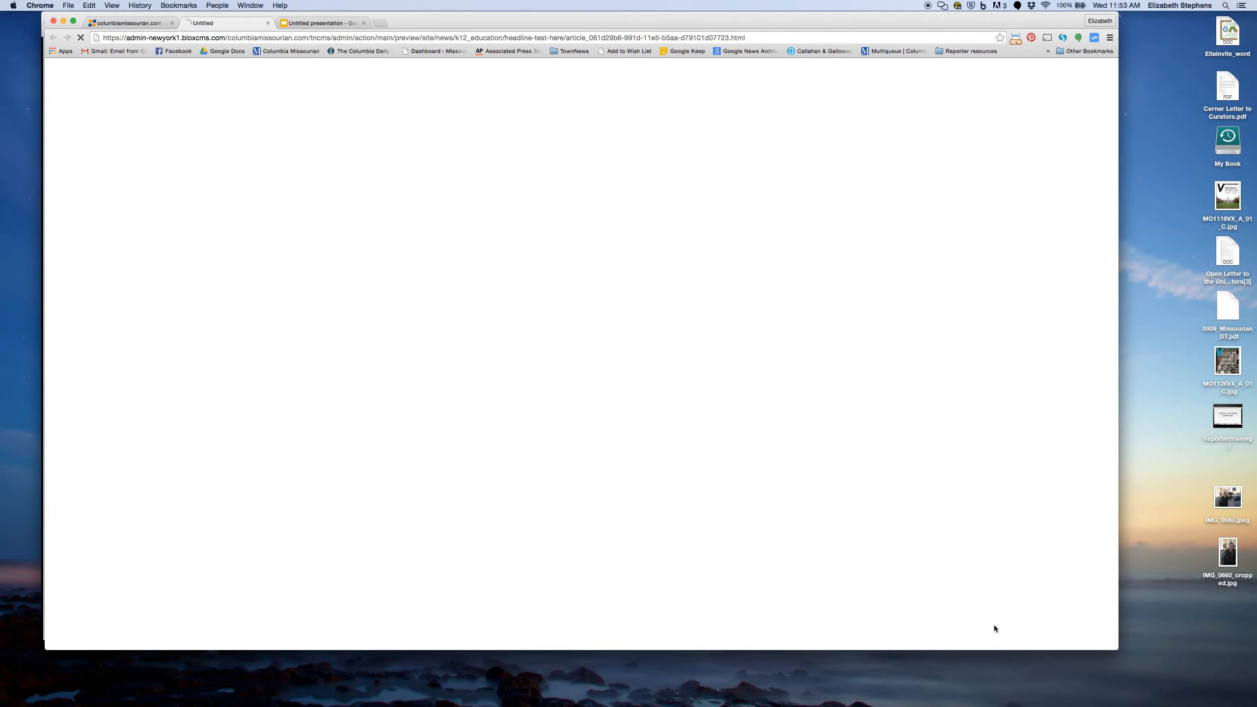
click(125, 24)
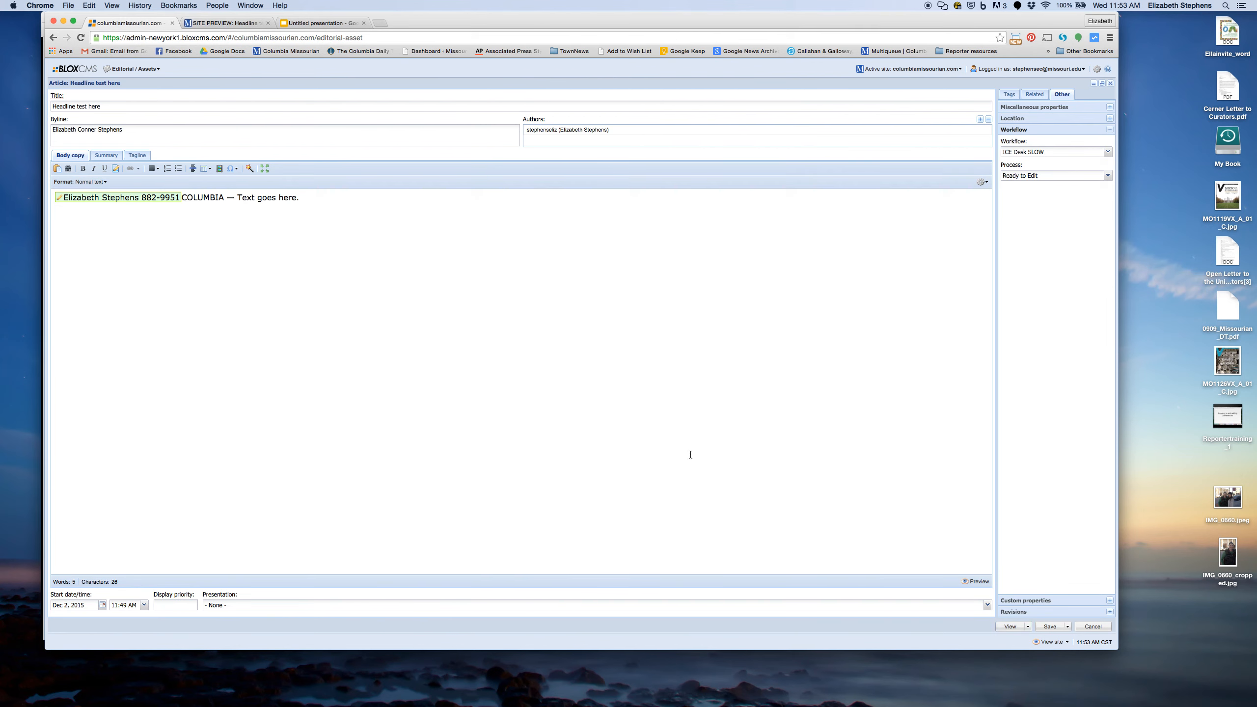
click(224, 22)
scroll(293, 246, down, 2)
scroll(292, 246, up, 2)
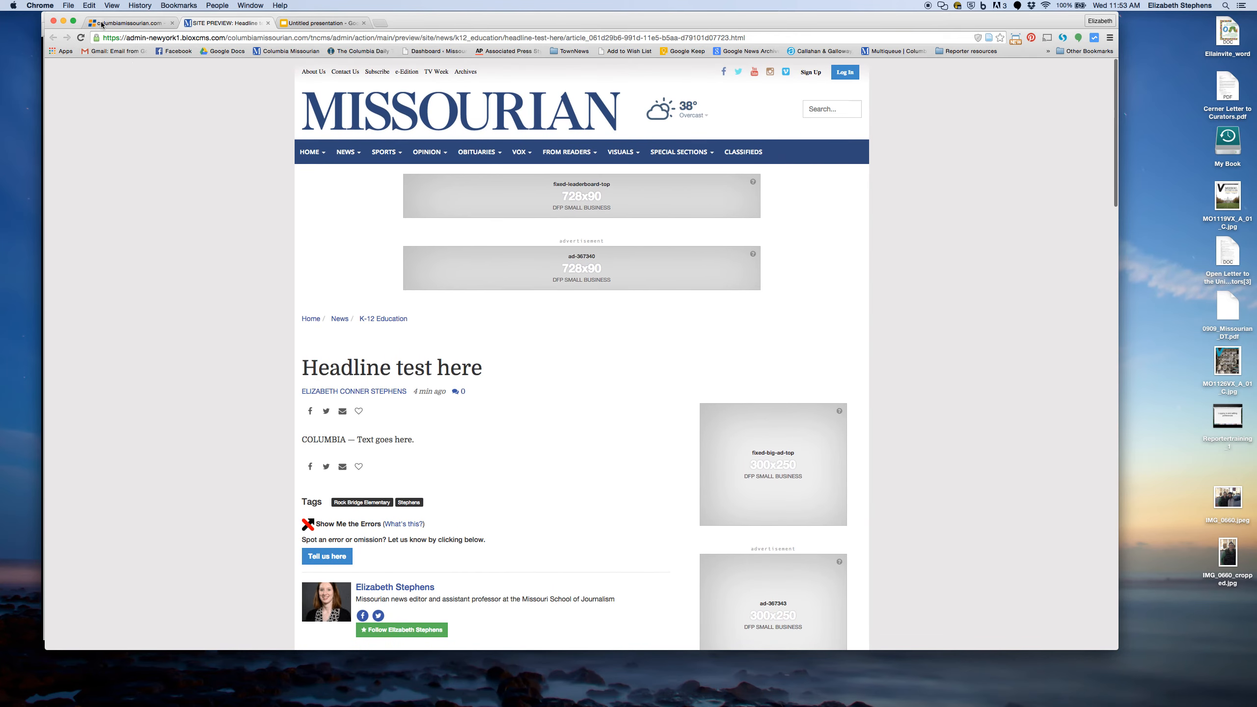
click(127, 23)
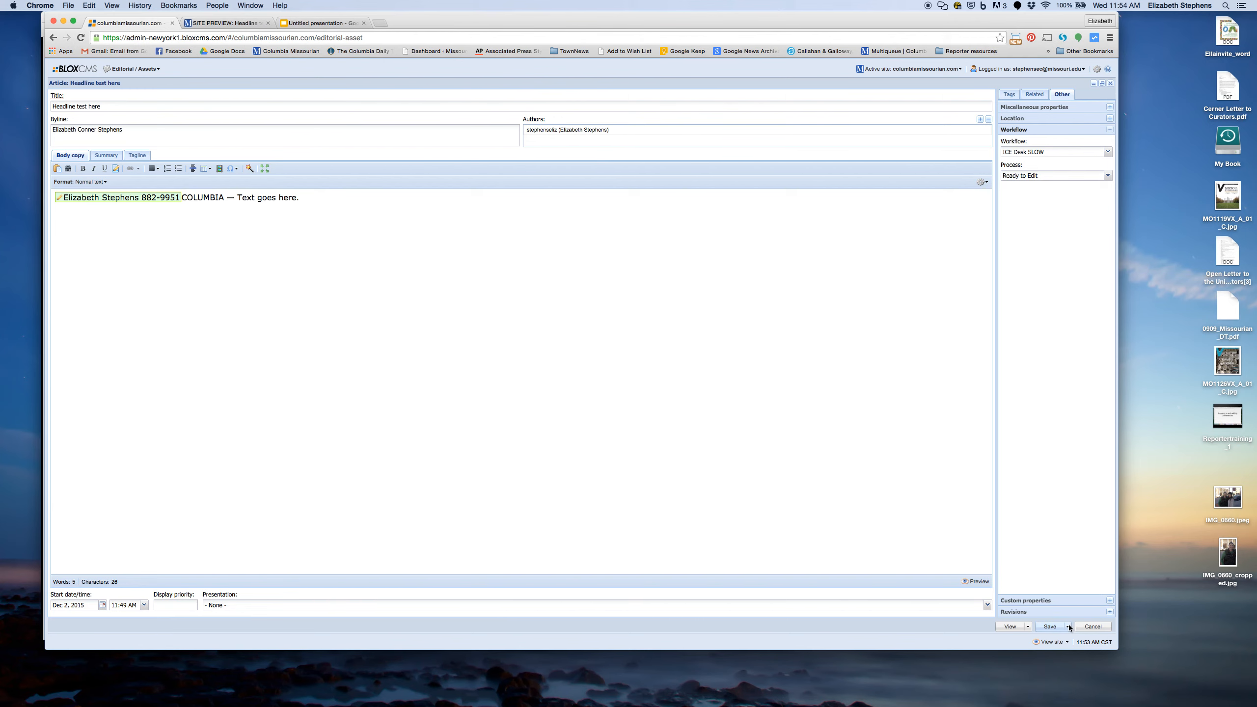
Step: Save the article using Save without closing, keeping the editor open
click(1068, 626)
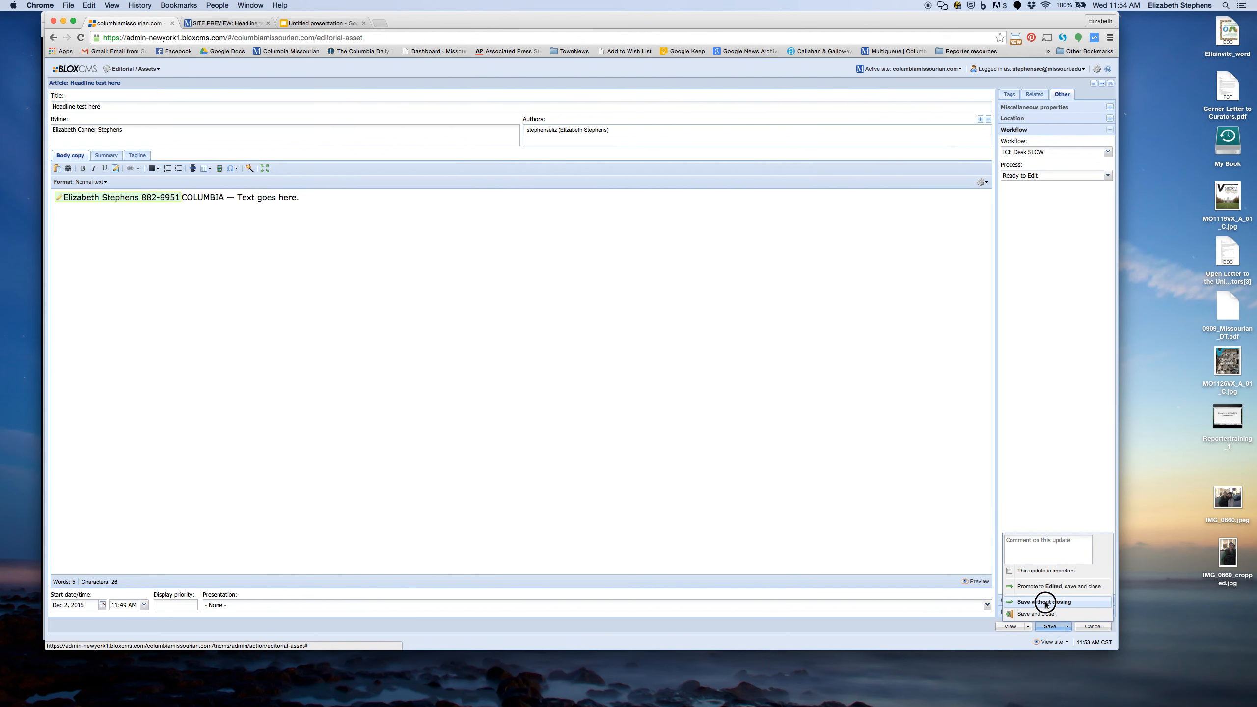
click(1043, 602)
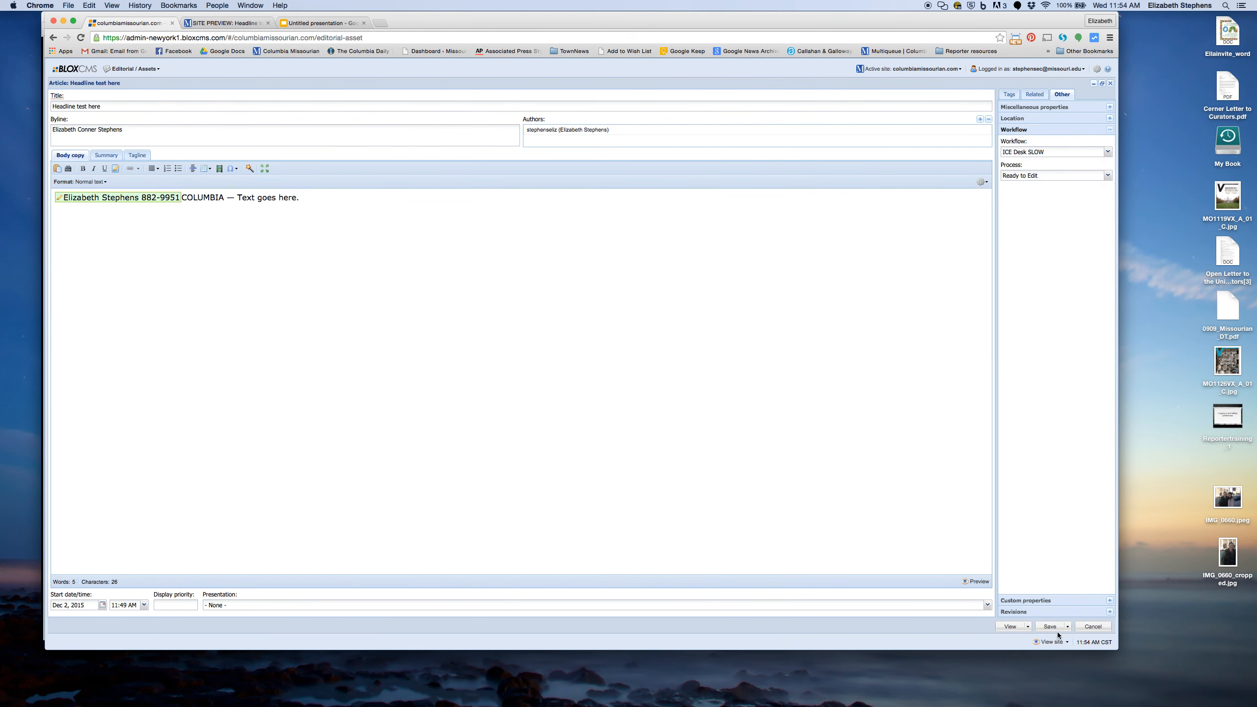
click(1067, 627)
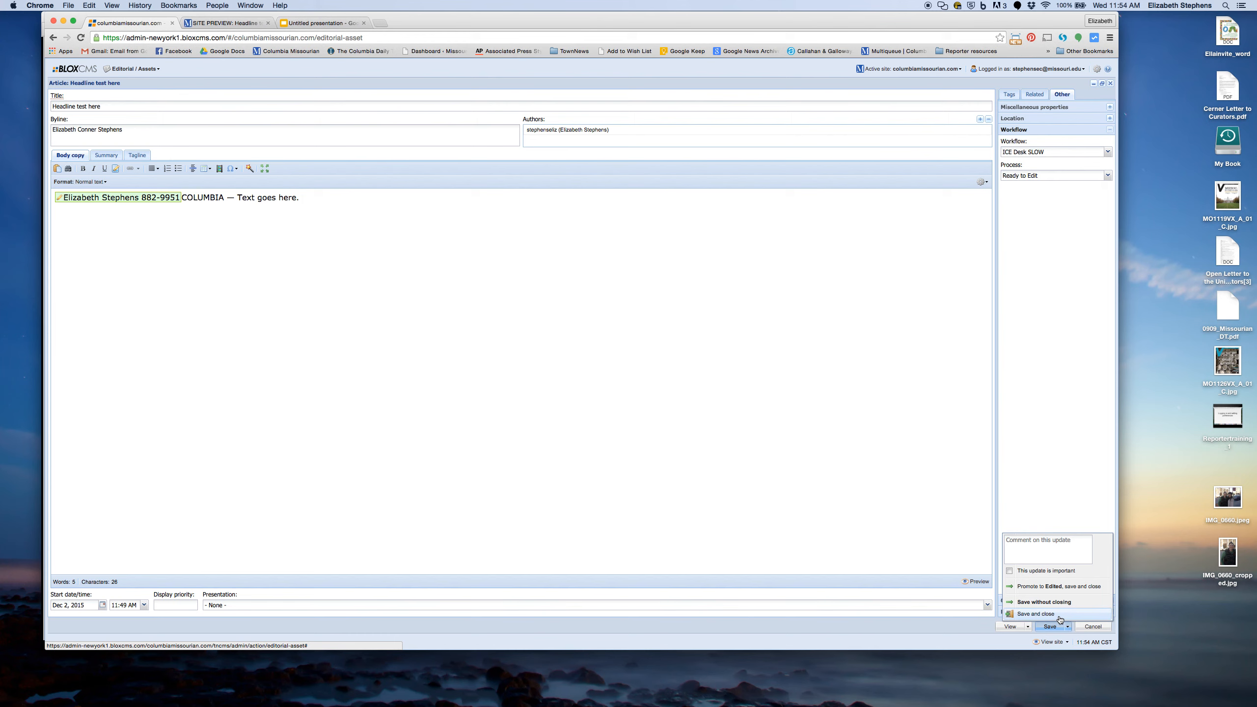
click(1068, 626)
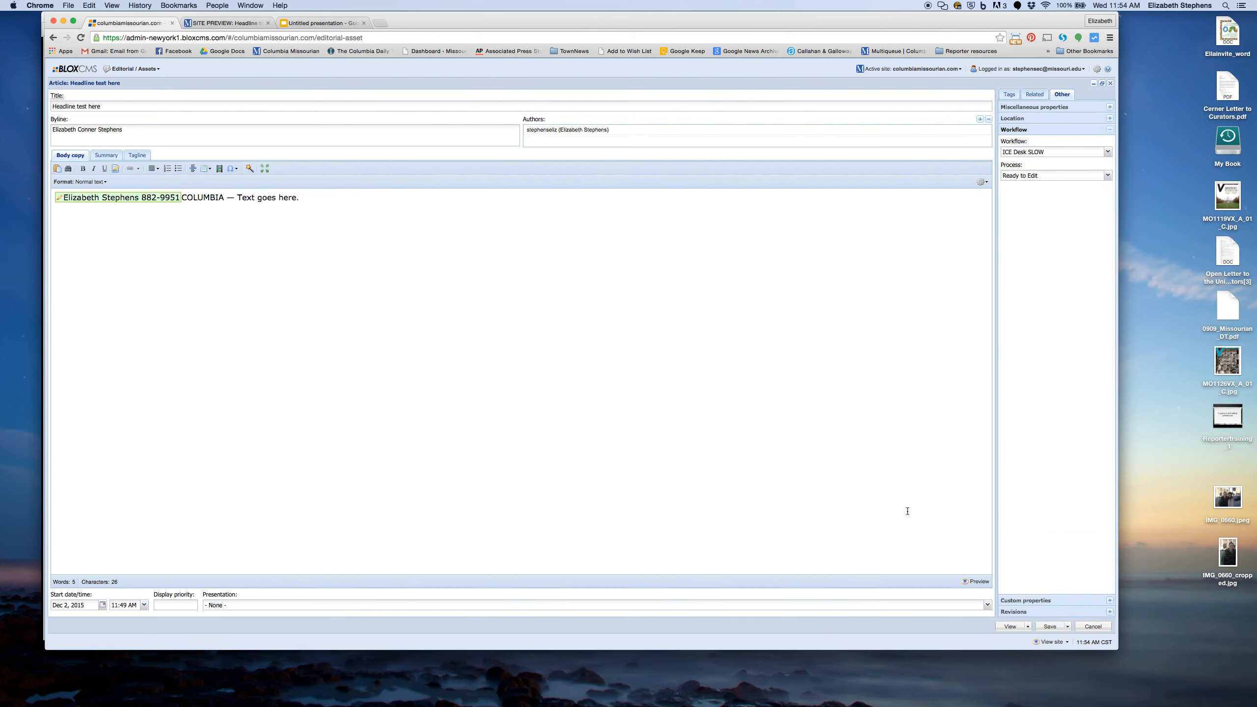